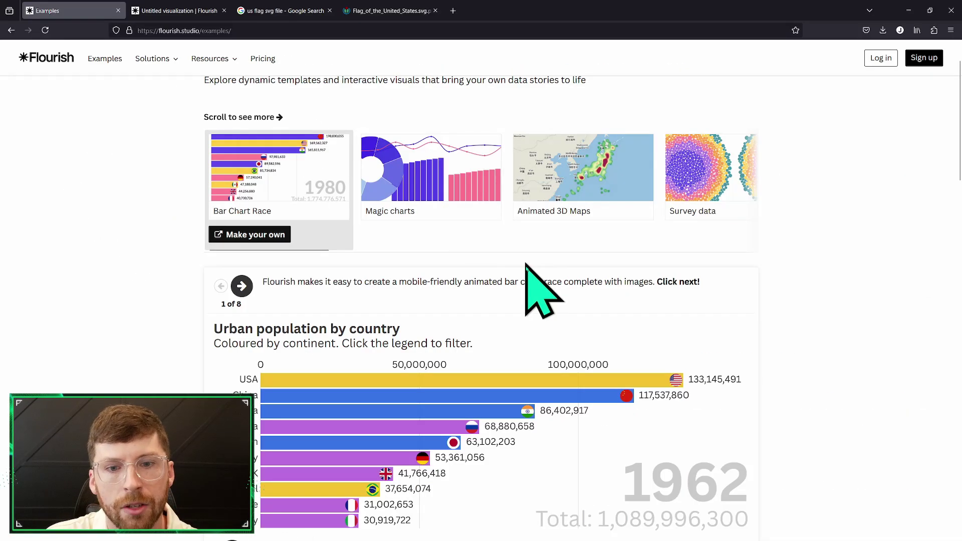
pyautogui.scroll(-12, 527, 270)
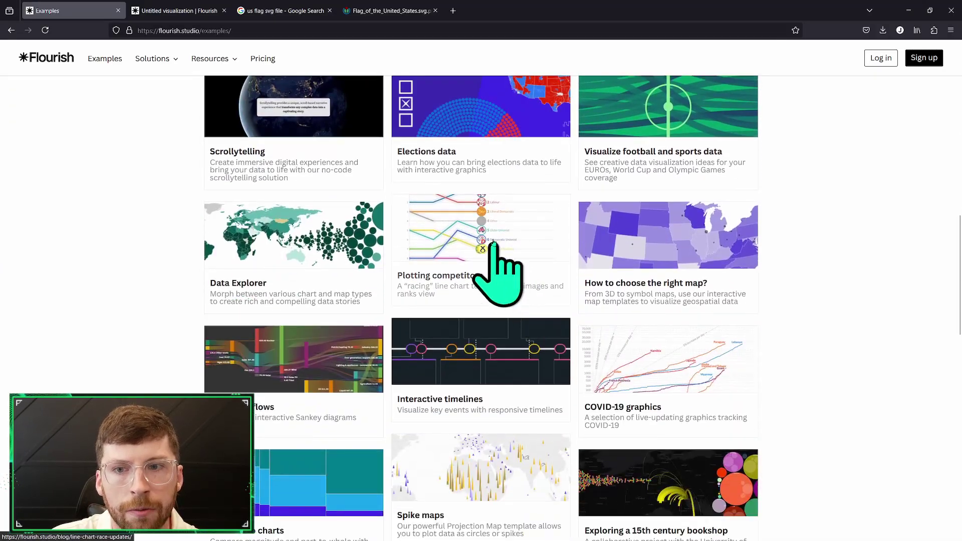
pyautogui.scroll(-4, 495, 239)
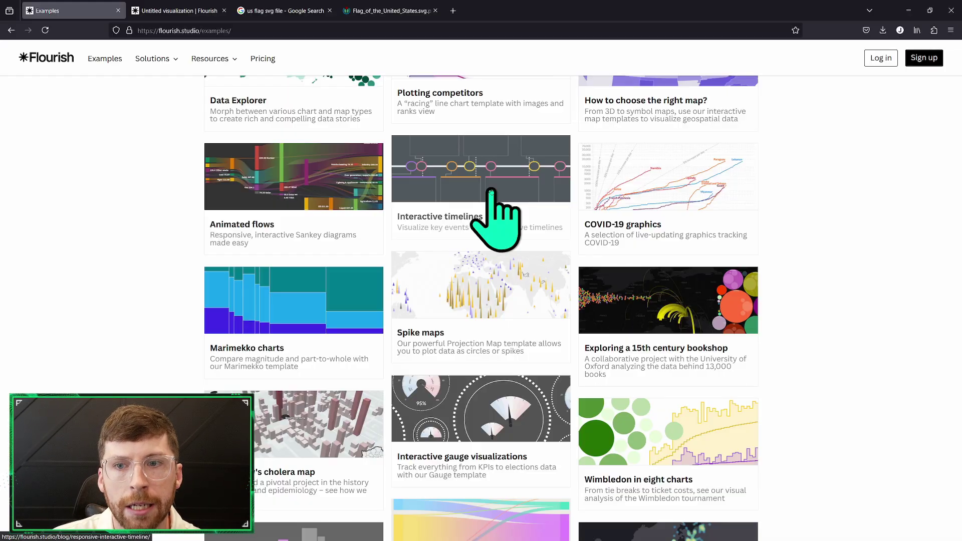
pyautogui.scroll(-6, 492, 201)
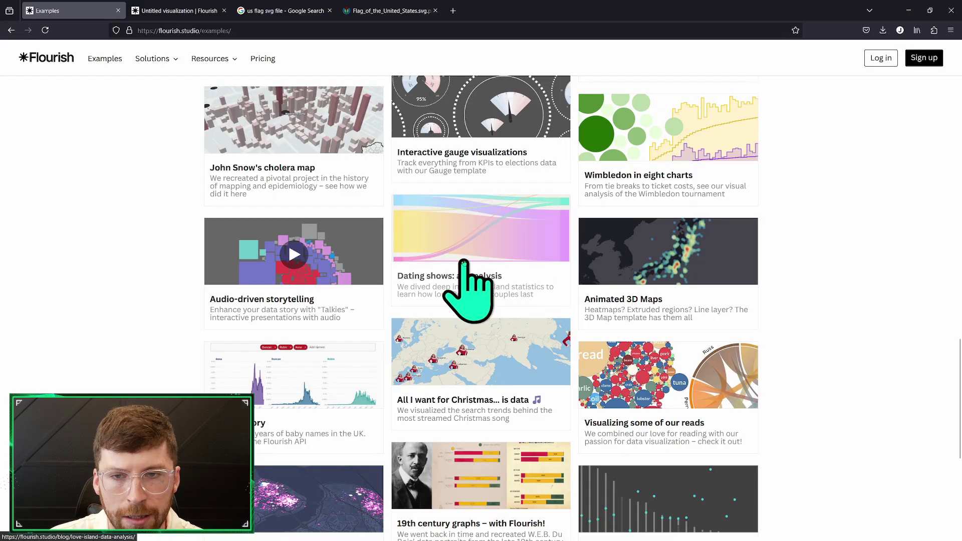
pyautogui.scroll(7, 464, 264)
pyautogui.scroll(14, 463, 265)
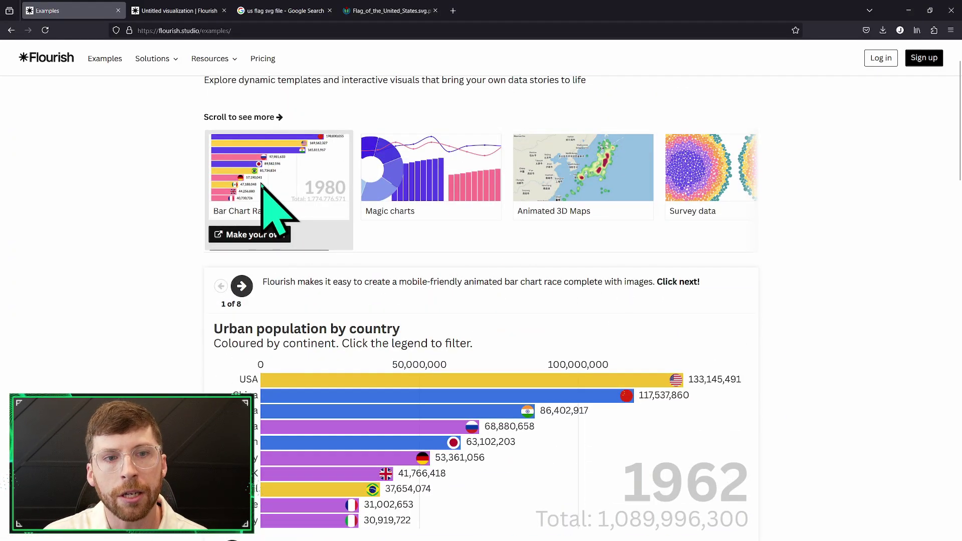
pyautogui.scroll(-1, 281, 200)
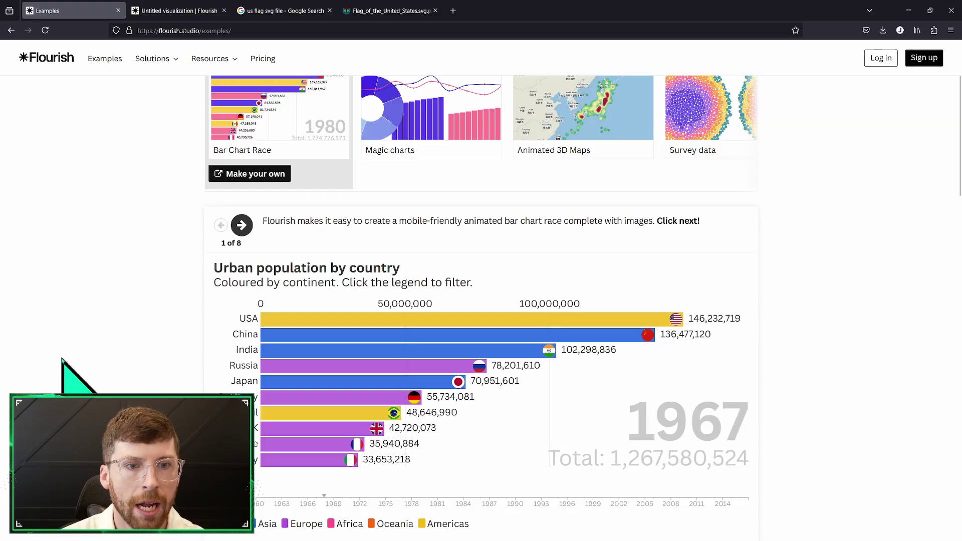
pyautogui.scroll(-1, 447, 328)
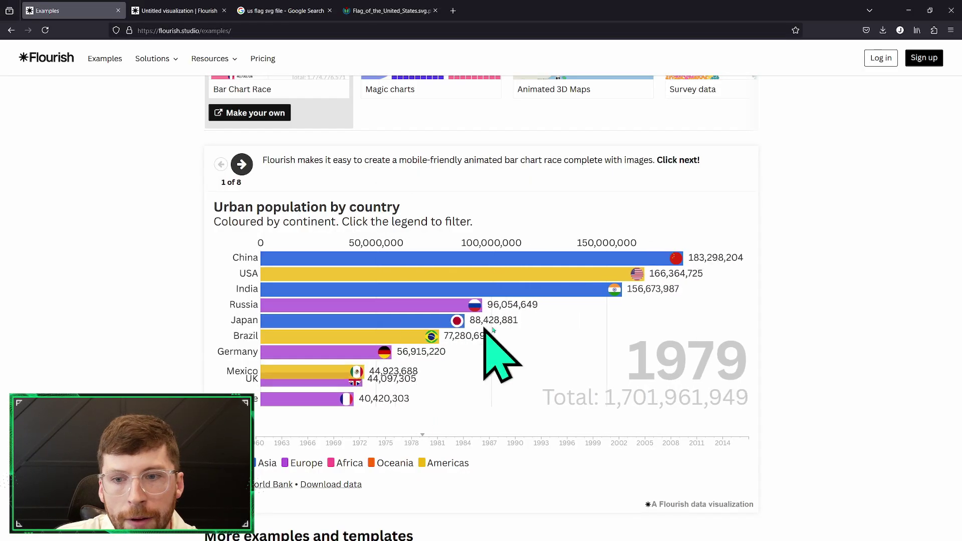
pyautogui.scroll(-1, 494, 322)
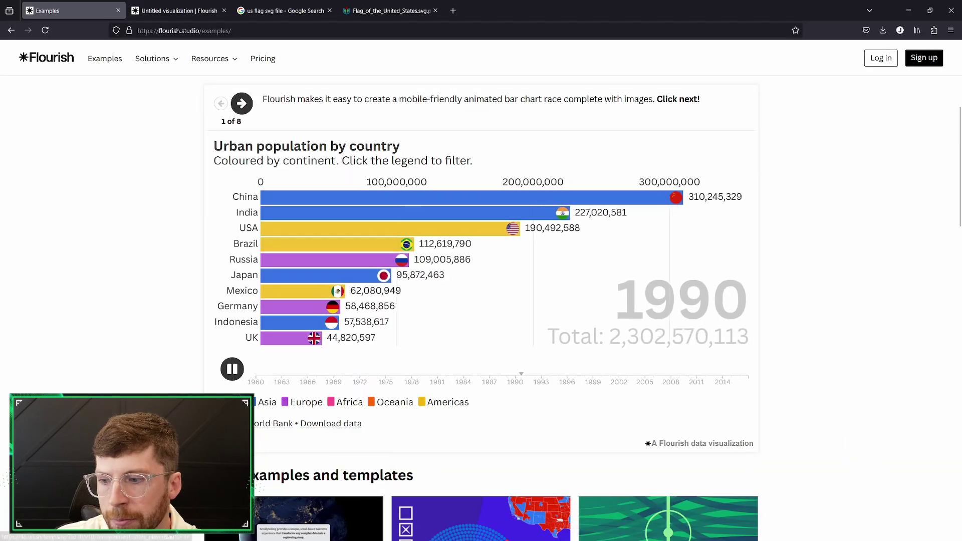
# Step: Back in Excel, review the year columns from 1960 across the wide population sheet
pyautogui.hotkey('alt', 'Tab')
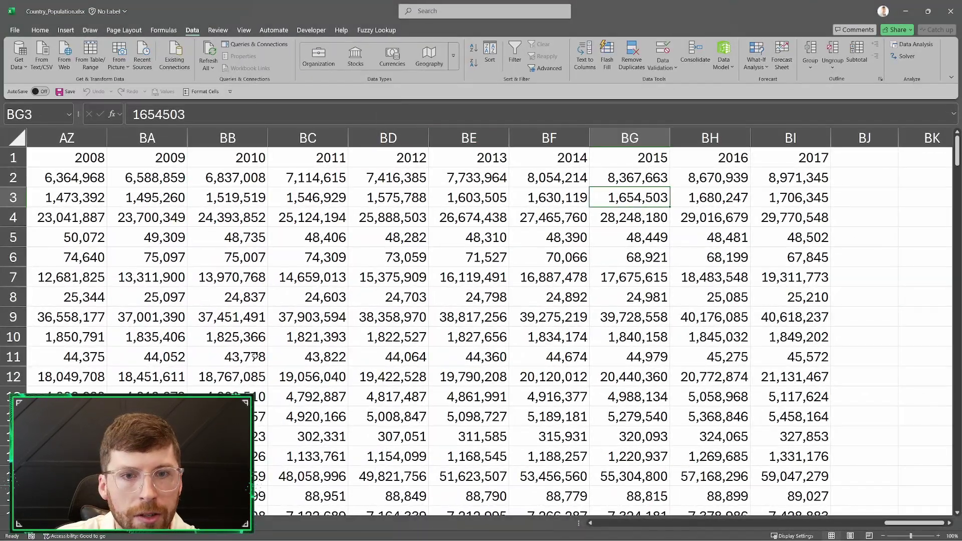
pyautogui.hscroll(-17, 169, 294)
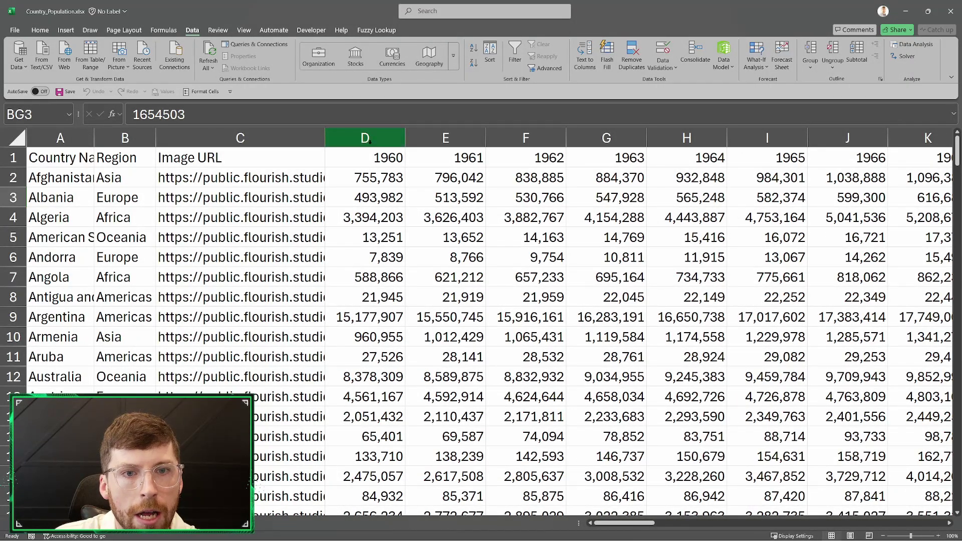
pyautogui.click(368, 139)
pyautogui.moveTo(364, 139); pyautogui.dragTo(817, 129)
pyautogui.click(486, 224)
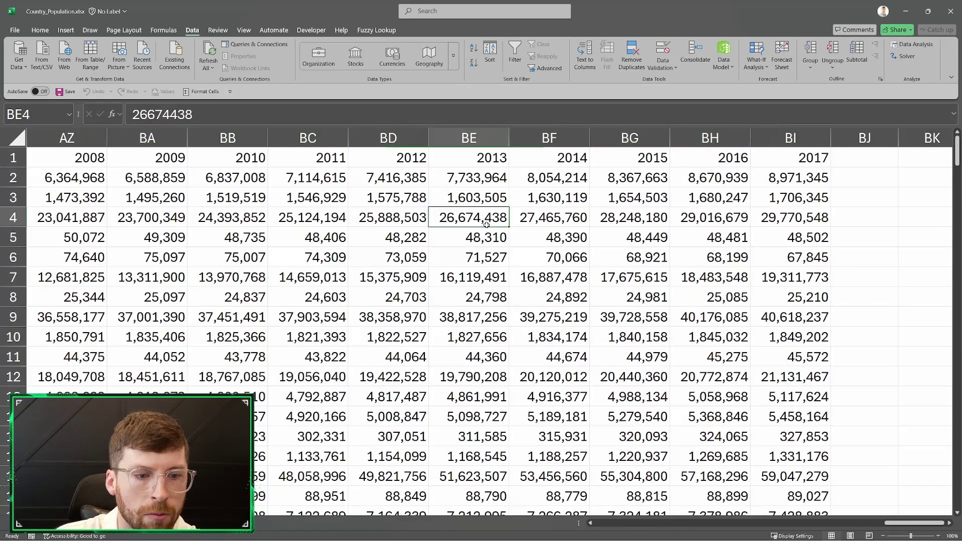
# Step: Autofit column A on the long Year/Population sheet, check Afghanistan's years, then return to the wide sheet
pyautogui.click(126, 530)
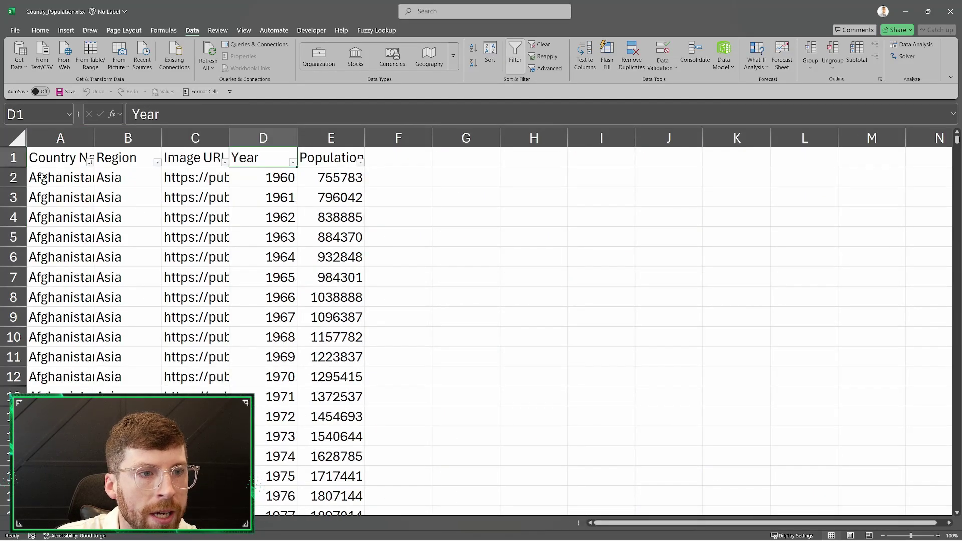
pyautogui.click(17, 177)
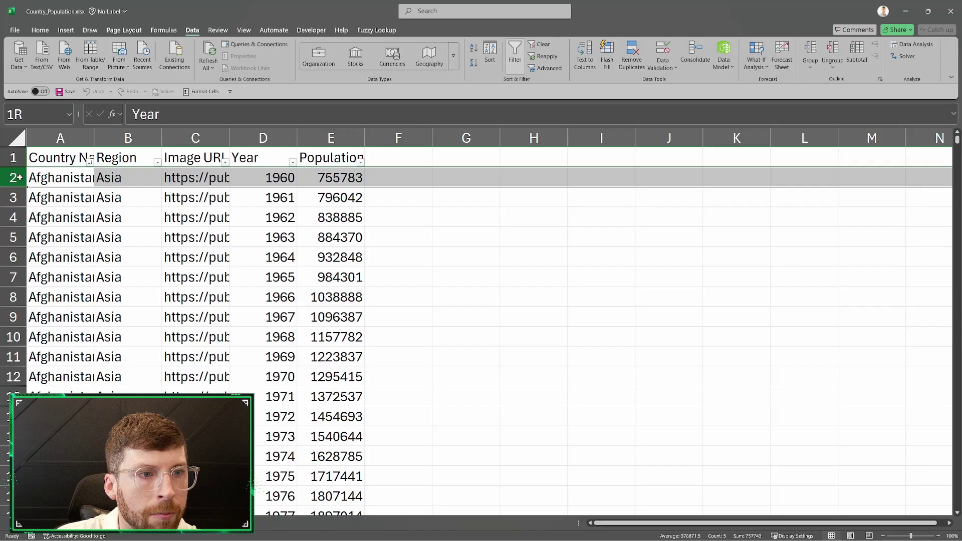
pyautogui.doubleClick(97, 141)
pyautogui.click(400, 175)
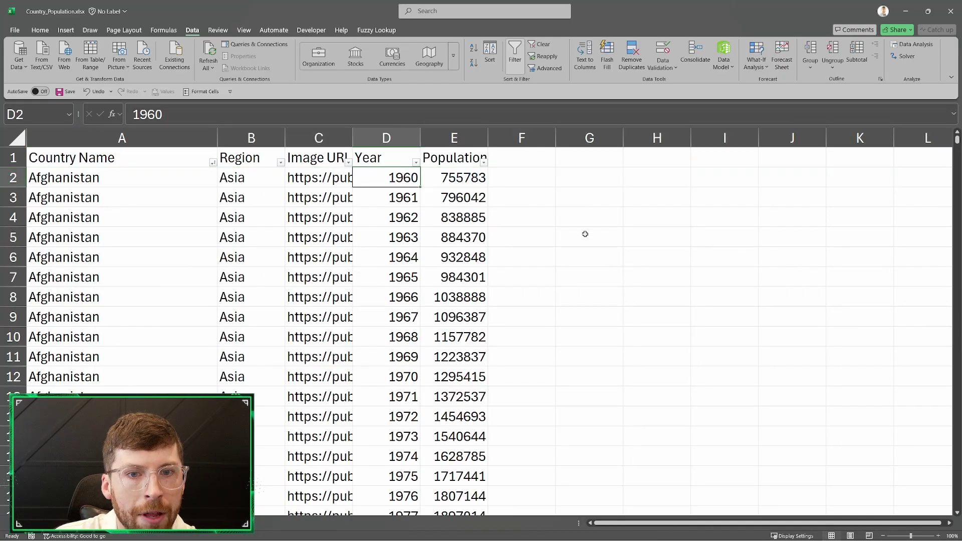
pyautogui.press('Down')
pyautogui.press('Down')
pyautogui.press('Down')
pyautogui.press('Down')
pyautogui.press('Down')
pyautogui.press('Down')
pyautogui.press('Down')
pyautogui.press('Down')
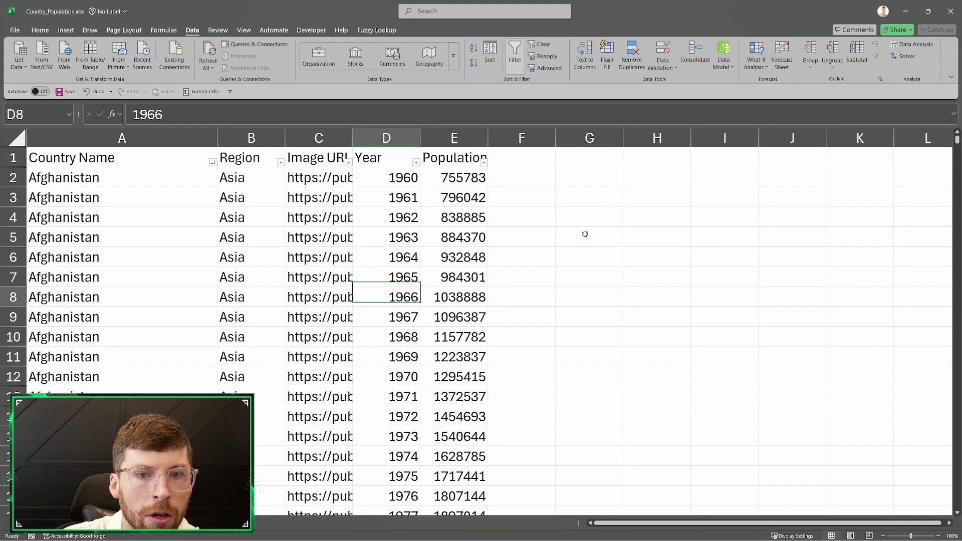
pyautogui.press('Down')
pyautogui.press('Down')
pyautogui.press('Down')
pyautogui.press('Down')
pyautogui.press('Down')
pyautogui.press('Down')
pyautogui.press('Down')
pyautogui.press('Down')
pyautogui.press('Down')
pyautogui.press('Down')
pyautogui.press('Down')
pyautogui.press('Down')
pyautogui.press('Down')
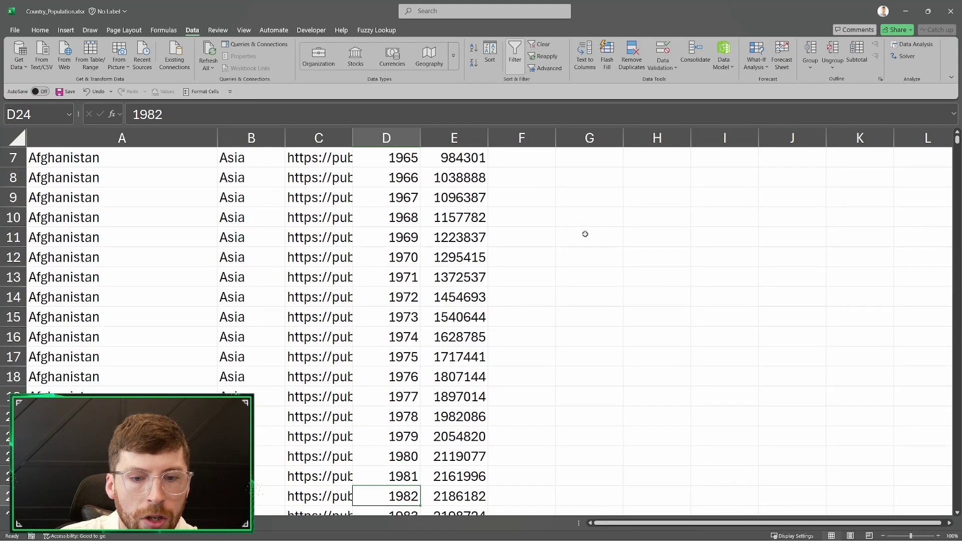
pyautogui.press('Down')
pyautogui.press('Down')
pyautogui.press('Down')
pyautogui.press('Down')
pyautogui.press('Down')
pyautogui.press('Down')
pyautogui.press('Down')
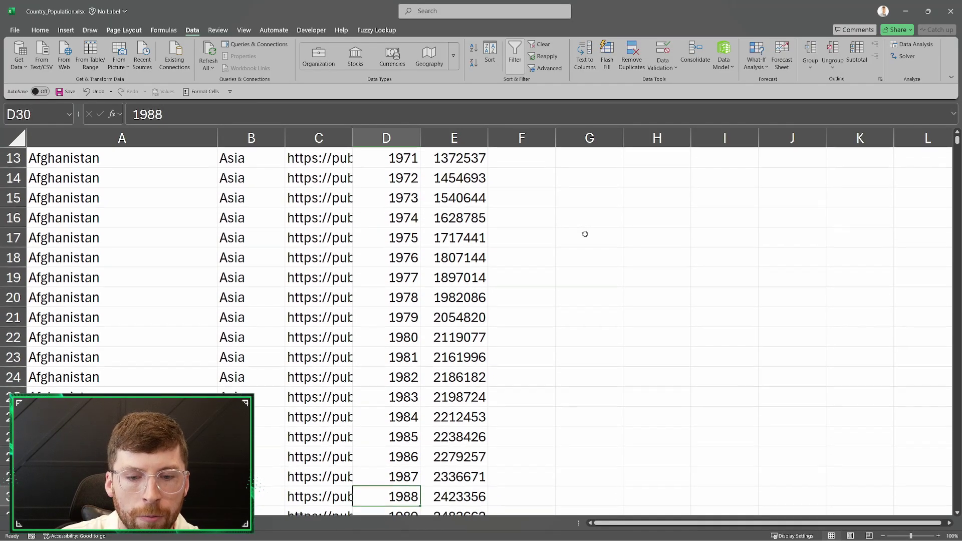
pyautogui.scroll(6, 396, 281)
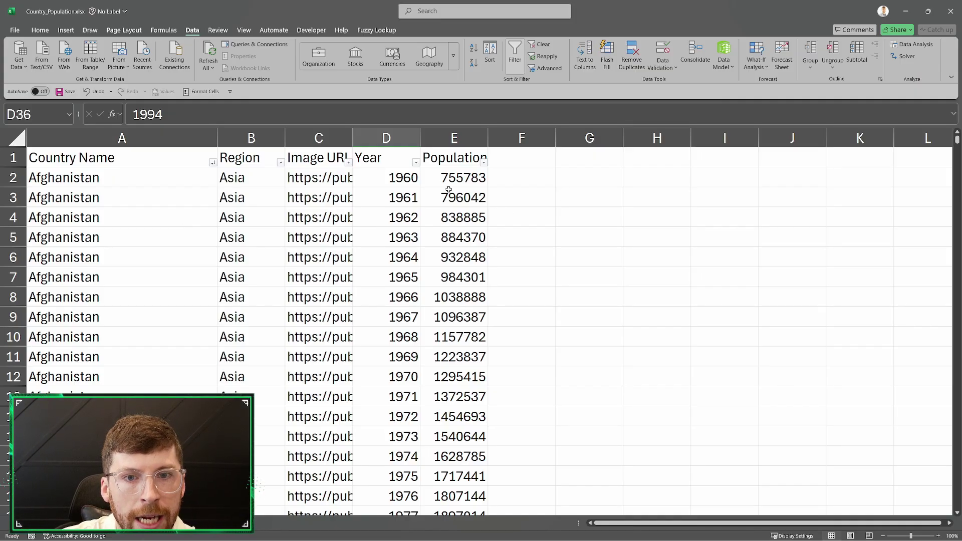
pyautogui.hotkey('ctrl', 'pagedown')
pyautogui.hscroll(-15, 486, 190)
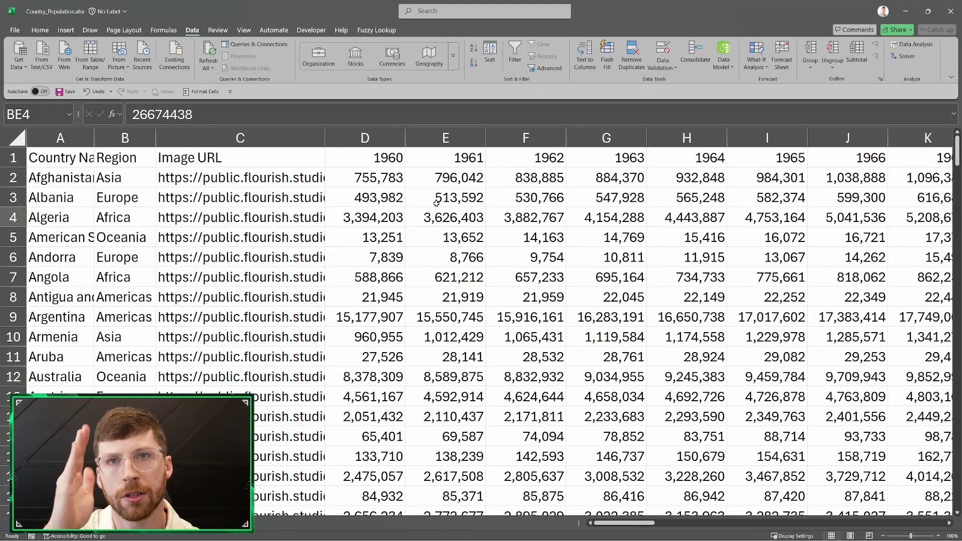
# Step: Leave Excel, preview the untitled Flourish visualization, then start a new default Bar chart race
pyautogui.click(906, 12)
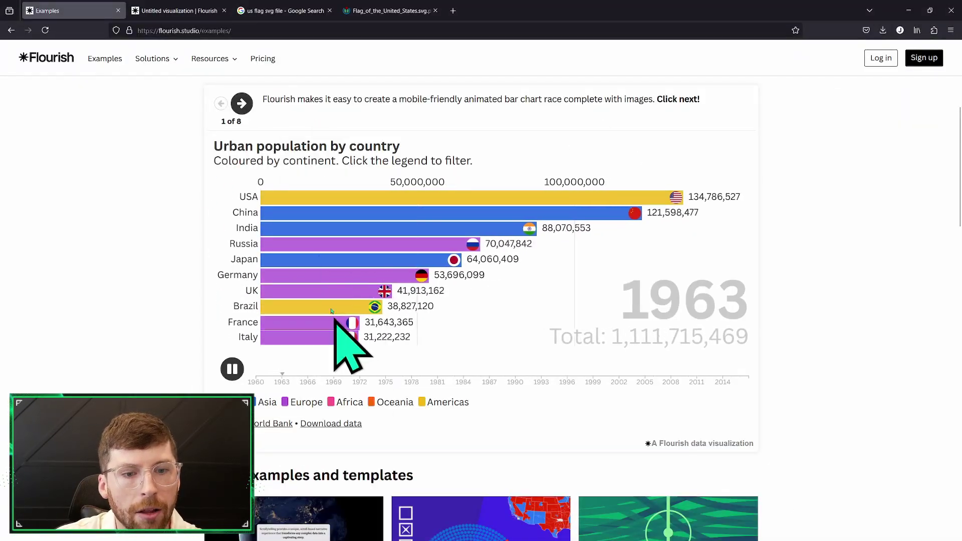
pyautogui.scroll(4, 328, 240)
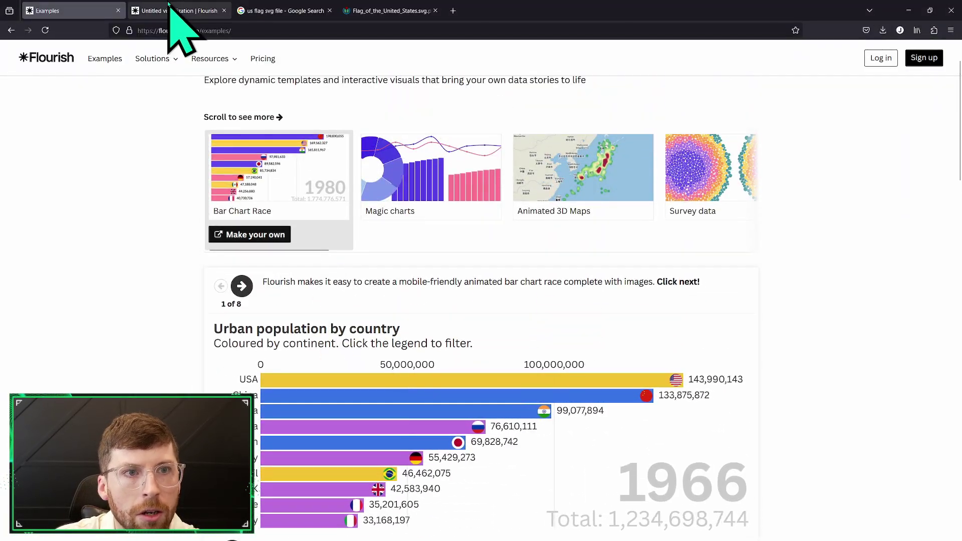
pyautogui.click(150, 10)
pyautogui.click(487, 81)
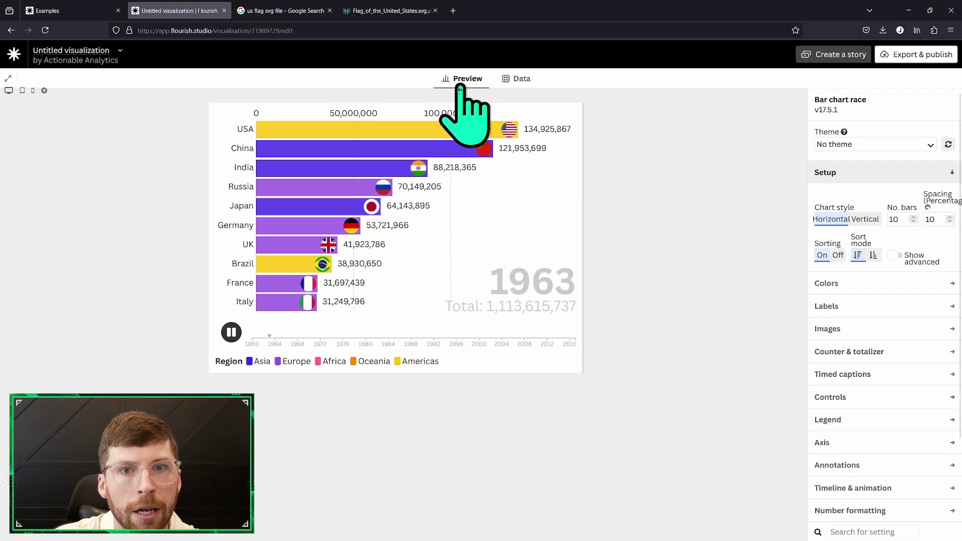
pyautogui.click(10, 29)
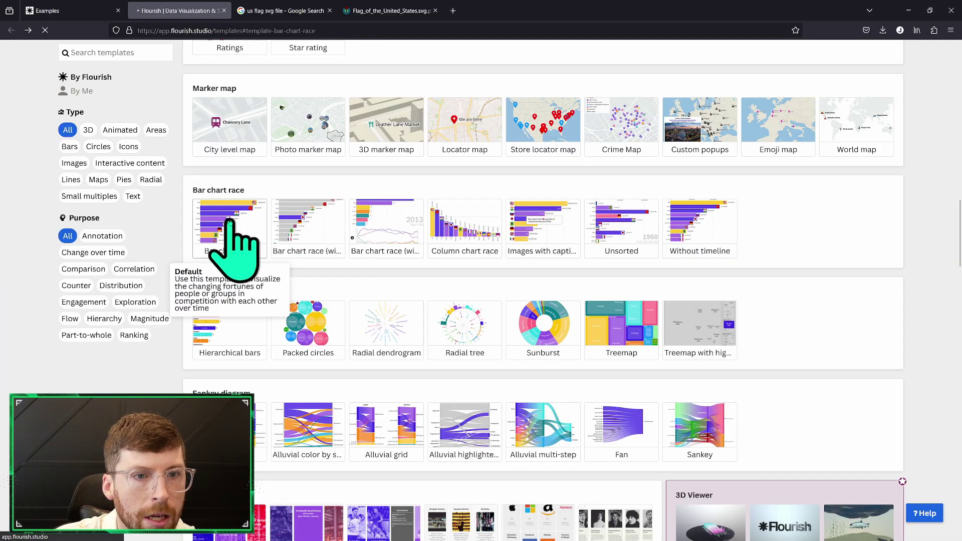
pyautogui.click(231, 226)
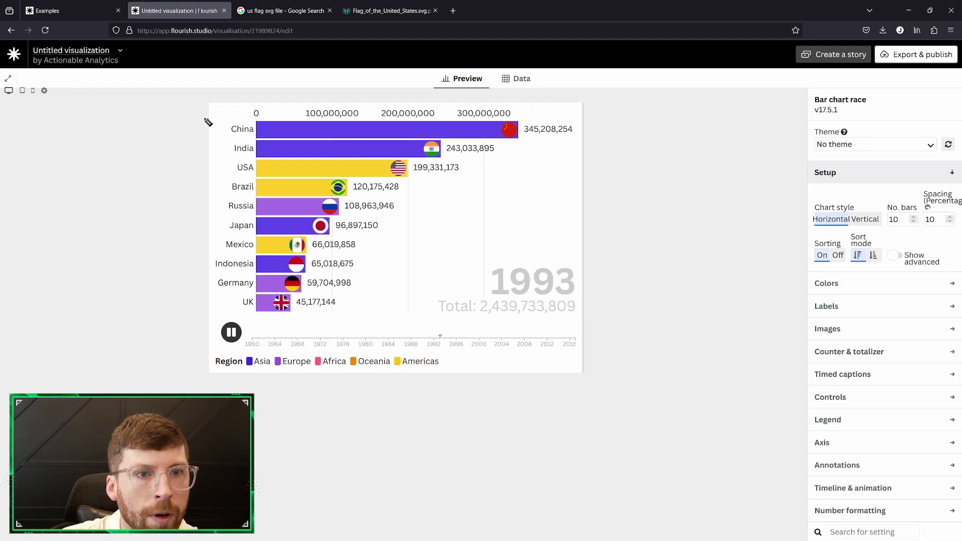
pyautogui.moveTo(200, 118); pyautogui.dragTo(254, 115)
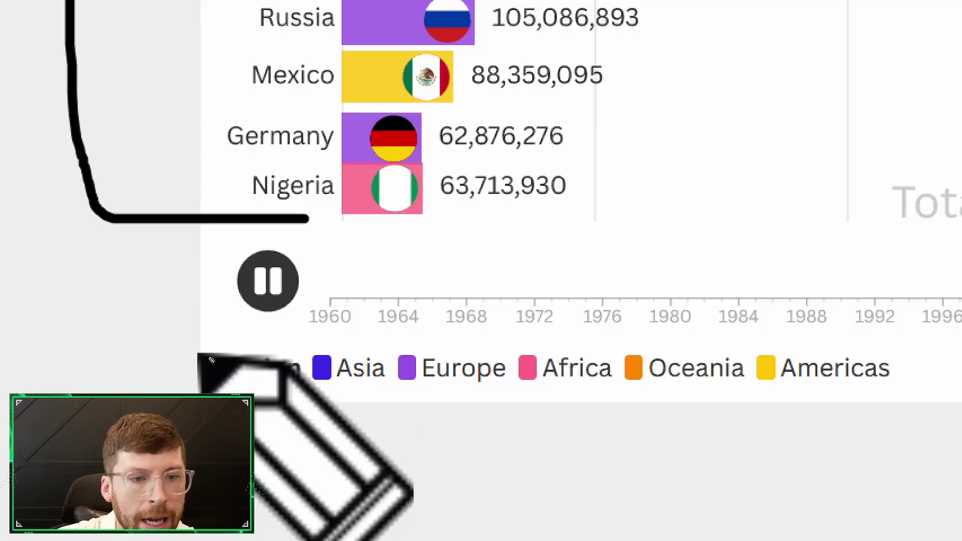
pyautogui.moveTo(203, 353); pyautogui.dragTo(323, 353)
pyautogui.moveTo(543, 345)
pyautogui.mouseDown()
pyautogui.moveTo(828, 369)
pyautogui.moveTo(901, 382)
pyautogui.moveTo(905, 408)
pyautogui.moveTo(331, 405)
pyautogui.mouseUp()
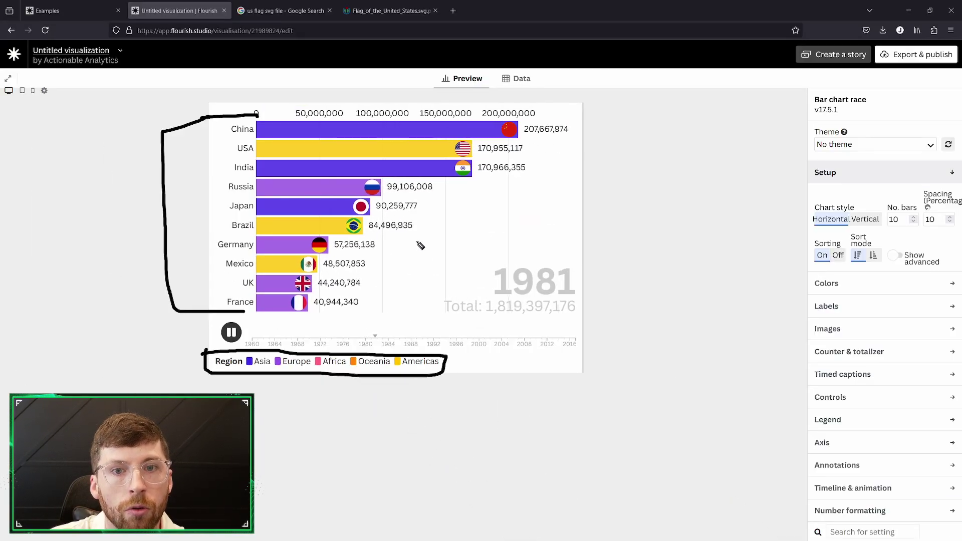
pyautogui.moveTo(211, 169); pyautogui.dragTo(234, 168)
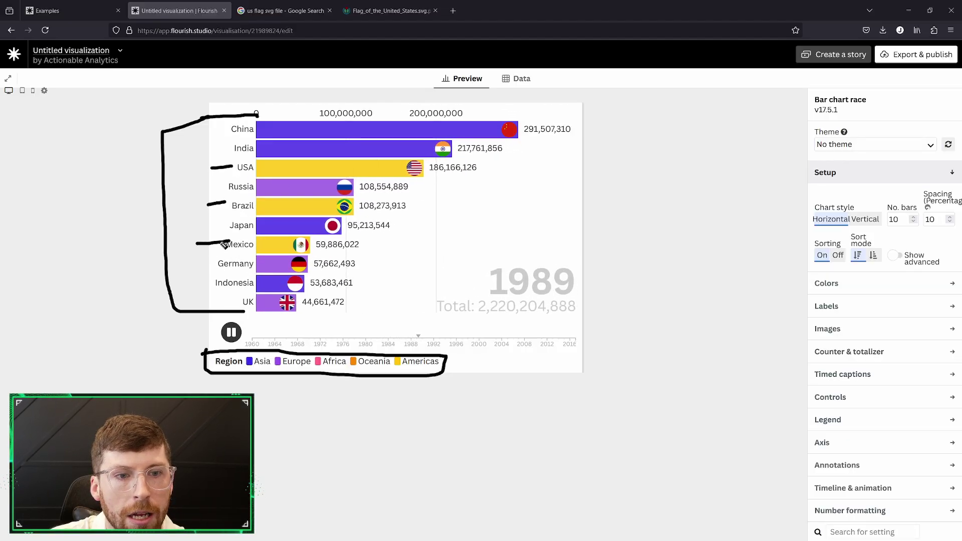
pyautogui.press('Escape')
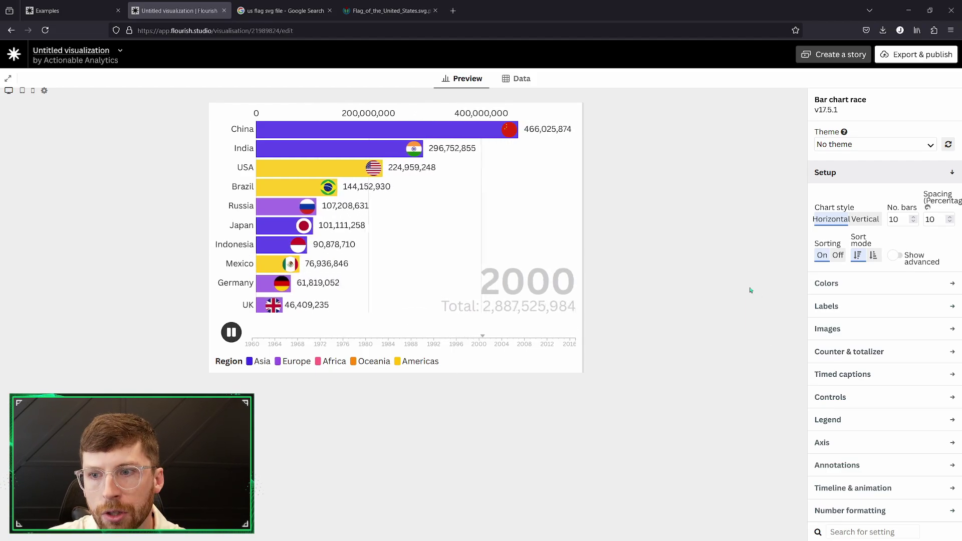
pyautogui.scroll(-2, 880, 296)
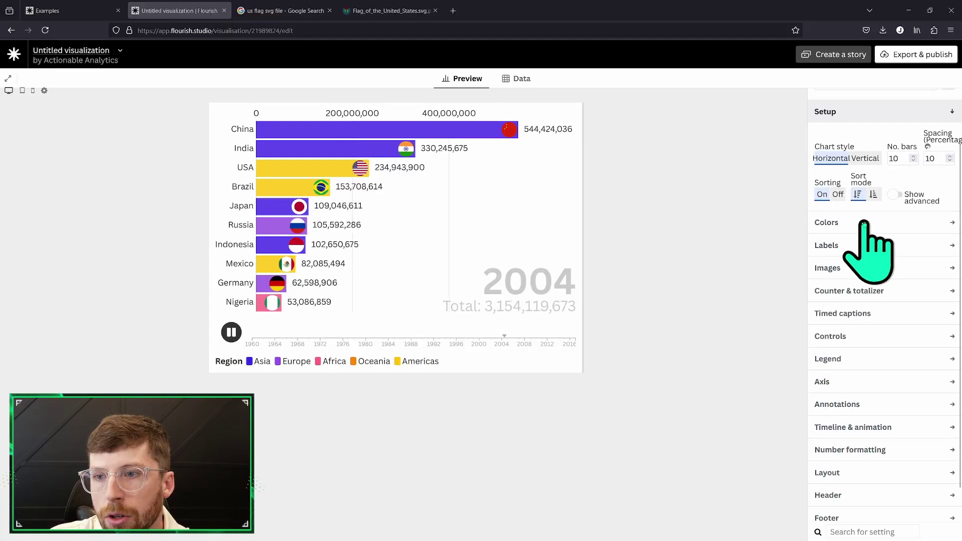
# Step: In the Colors settings, try the Flourish Pale palette, then settle on Paired for the region bars
pyautogui.click(874, 222)
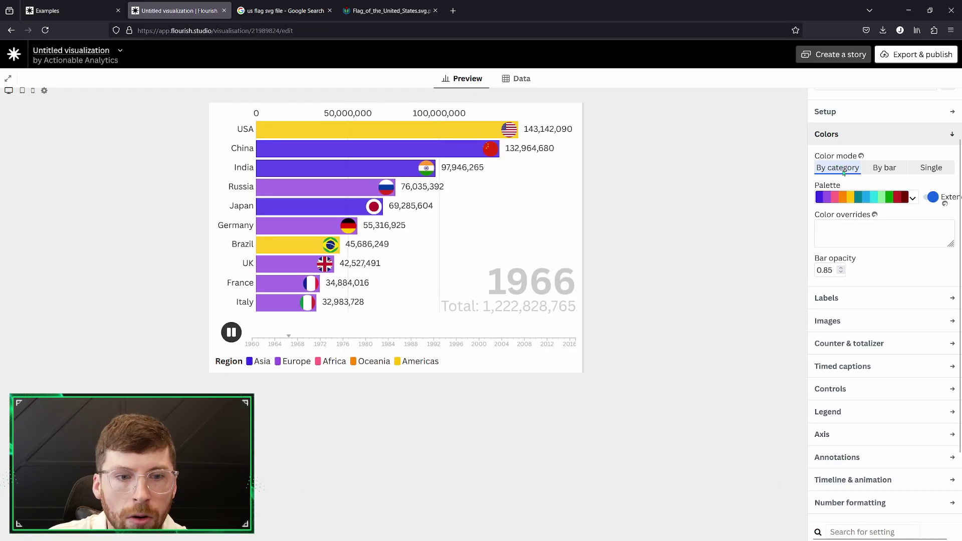
pyautogui.click(912, 198)
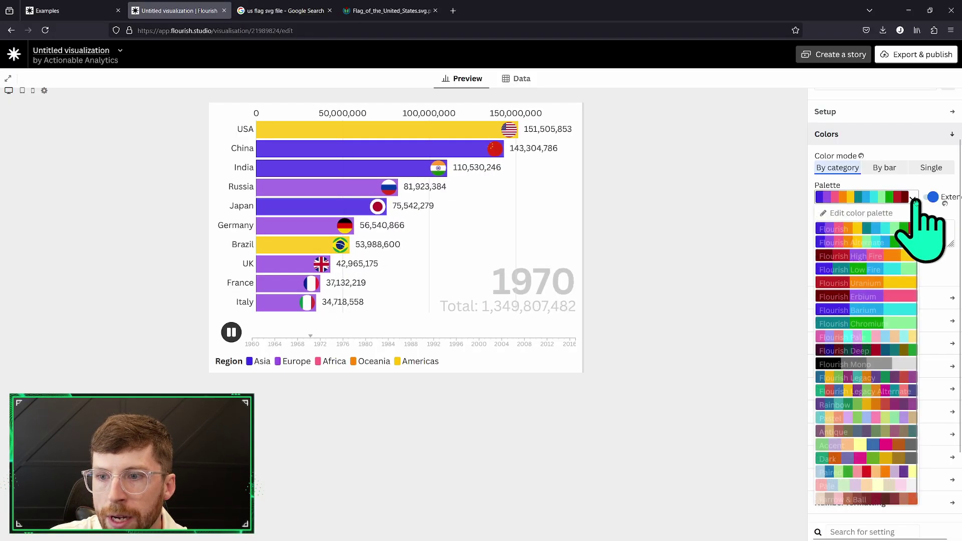
pyautogui.click(876, 338)
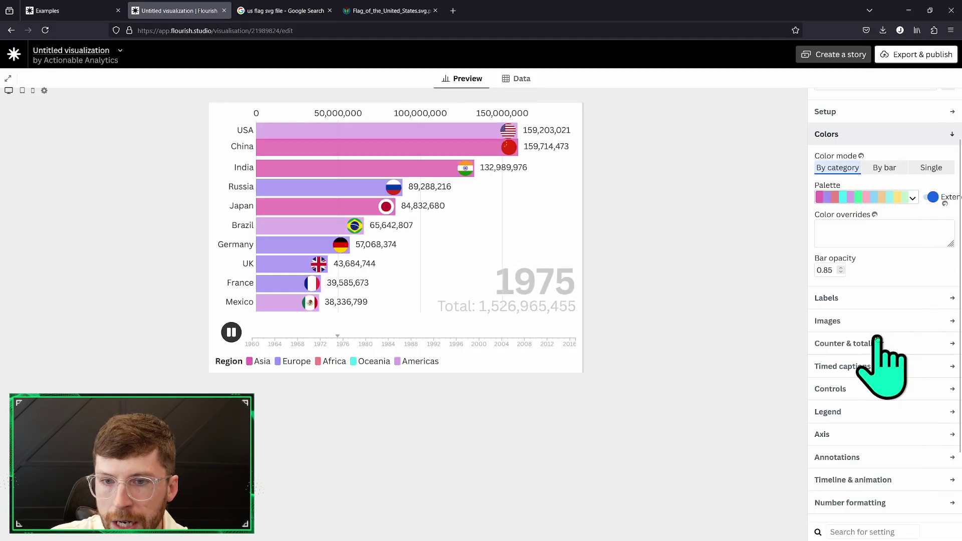
pyautogui.click(912, 198)
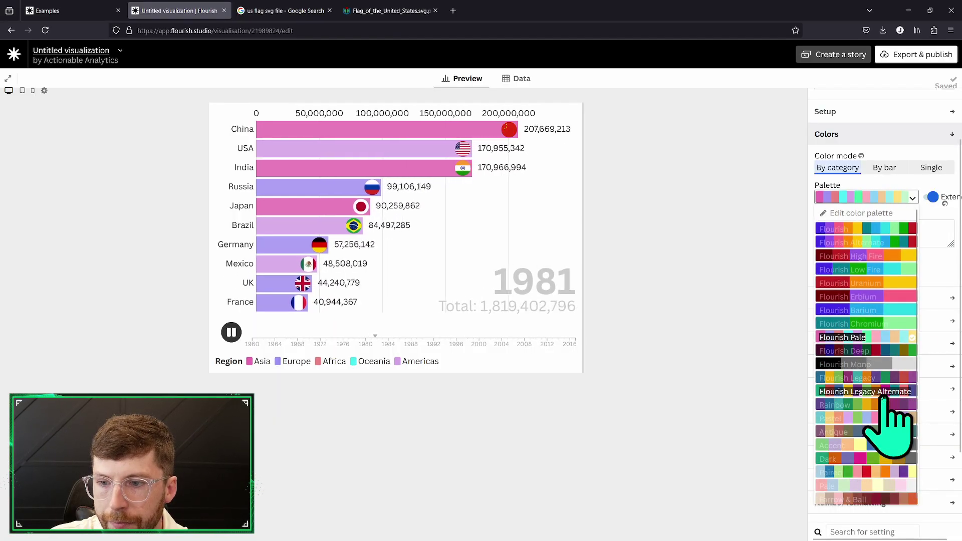
pyautogui.click(866, 473)
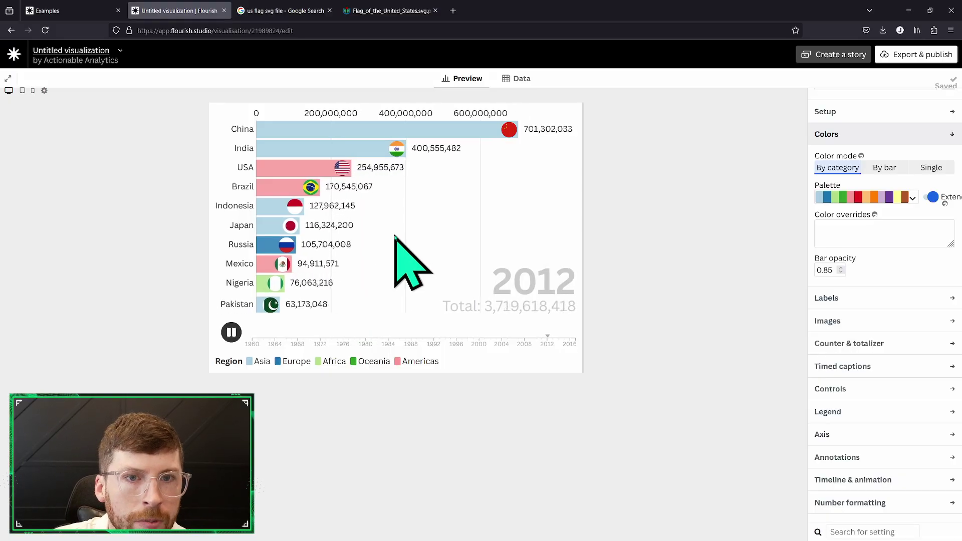
# Step: Show the data sheet and review its column bindings: Label A, Values D–BI, Categories B, Image C
pyautogui.click(520, 80)
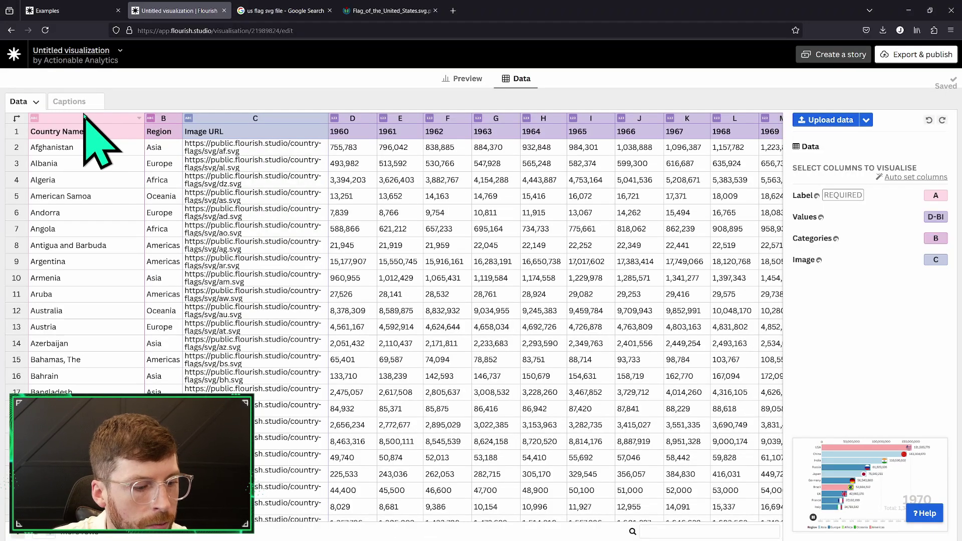
pyautogui.moveTo(12, 105); pyautogui.dragTo(76, 102)
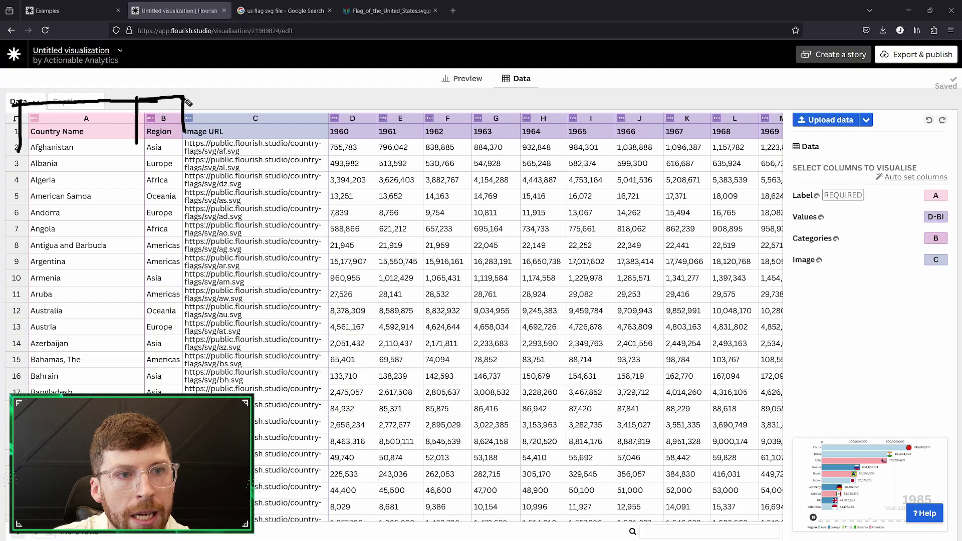
pyautogui.moveTo(193, 102)
pyautogui.mouseDown()
pyautogui.moveTo(313, 98)
pyautogui.moveTo(320, 137)
pyautogui.moveTo(336, 154)
pyautogui.moveTo(478, 91)
pyautogui.moveTo(678, 92)
pyautogui.mouseUp()
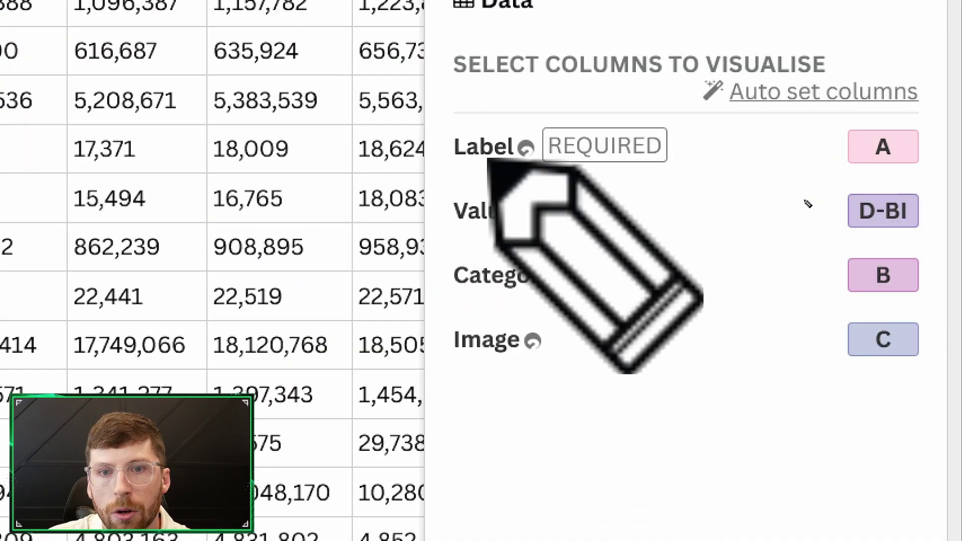
pyautogui.moveTo(454, 171); pyautogui.dragTo(917, 175)
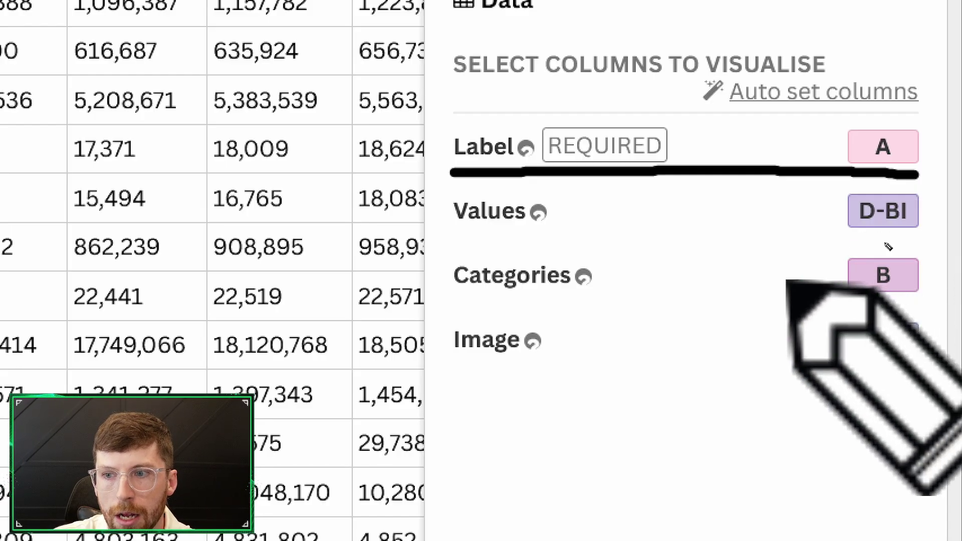
pyautogui.moveTo(448, 309); pyautogui.dragTo(919, 308)
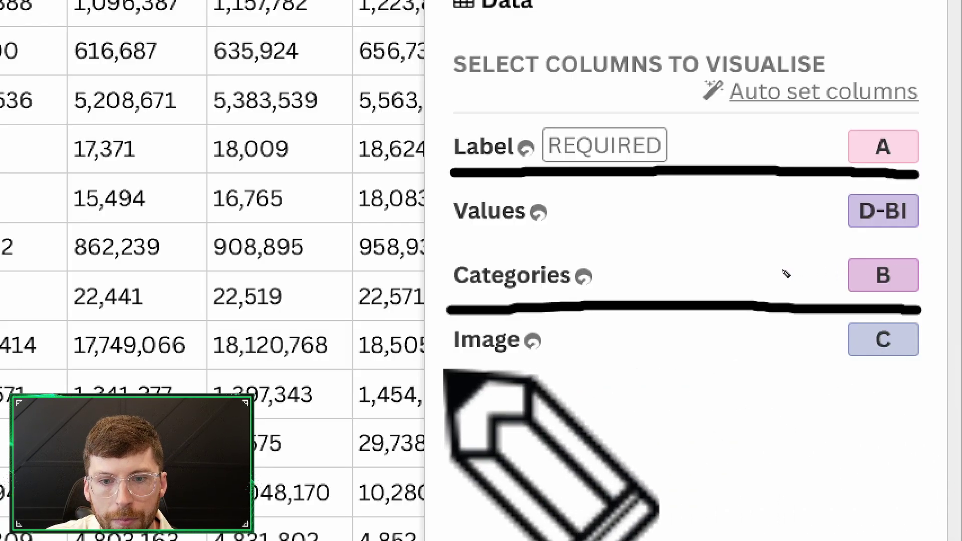
pyautogui.moveTo(423, 368); pyautogui.dragTo(912, 379)
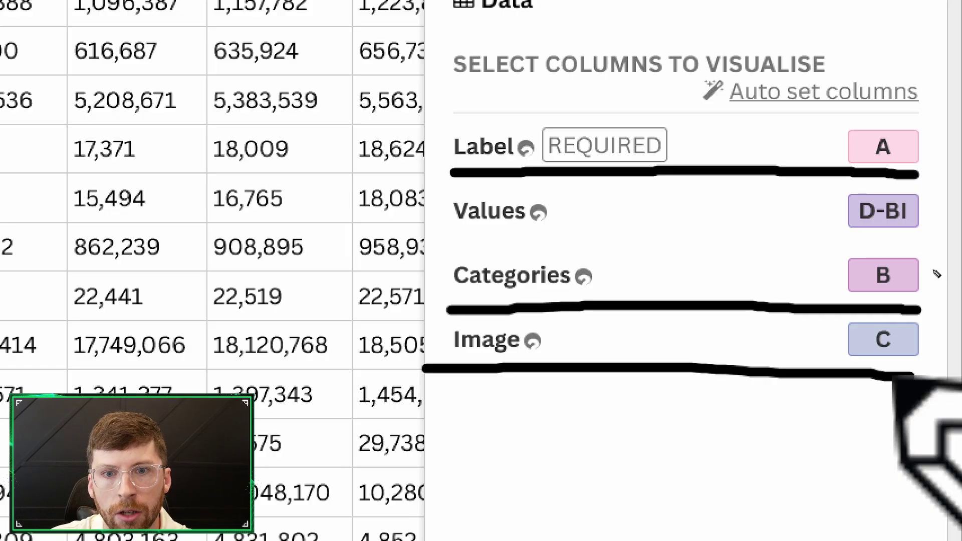
pyautogui.moveTo(437, 234); pyautogui.dragTo(508, 234)
pyautogui.moveTo(827, 229); pyautogui.dragTo(919, 232)
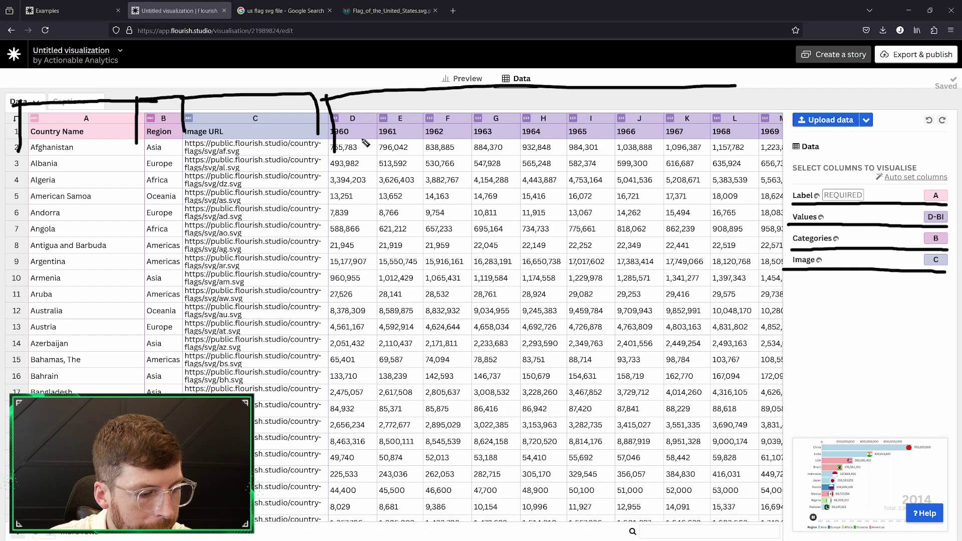
pyautogui.press('e')
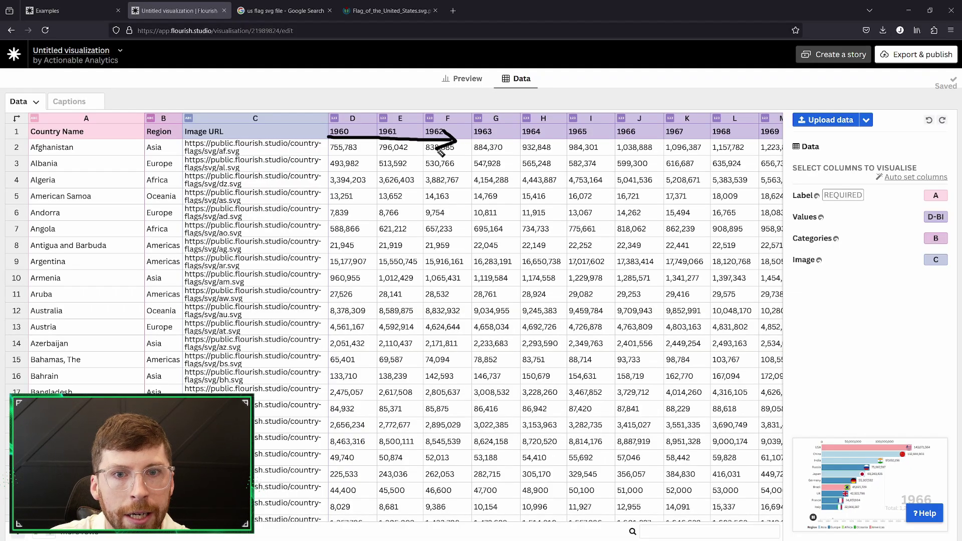
pyautogui.press('Escape')
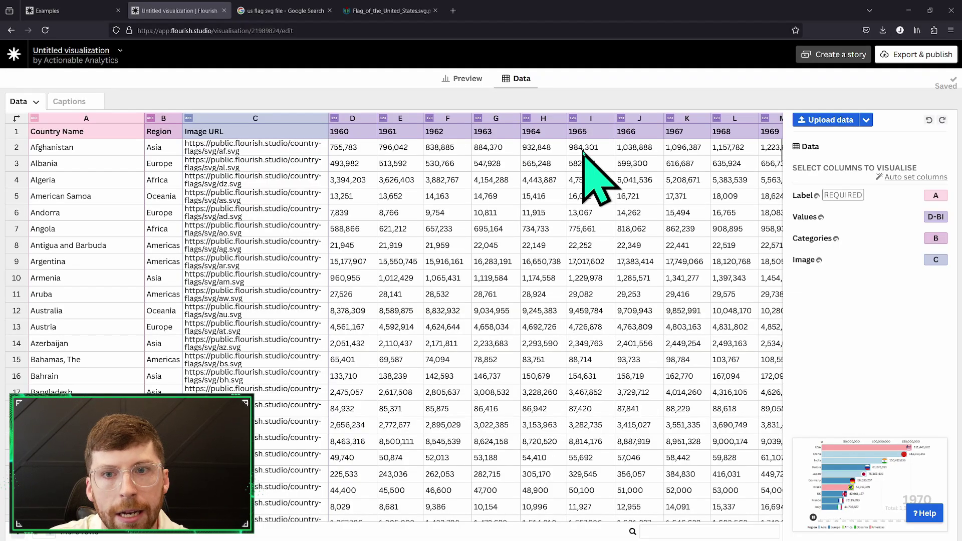
pyautogui.hscroll(5, 656, 170)
pyautogui.hscroll(12, 652, 161)
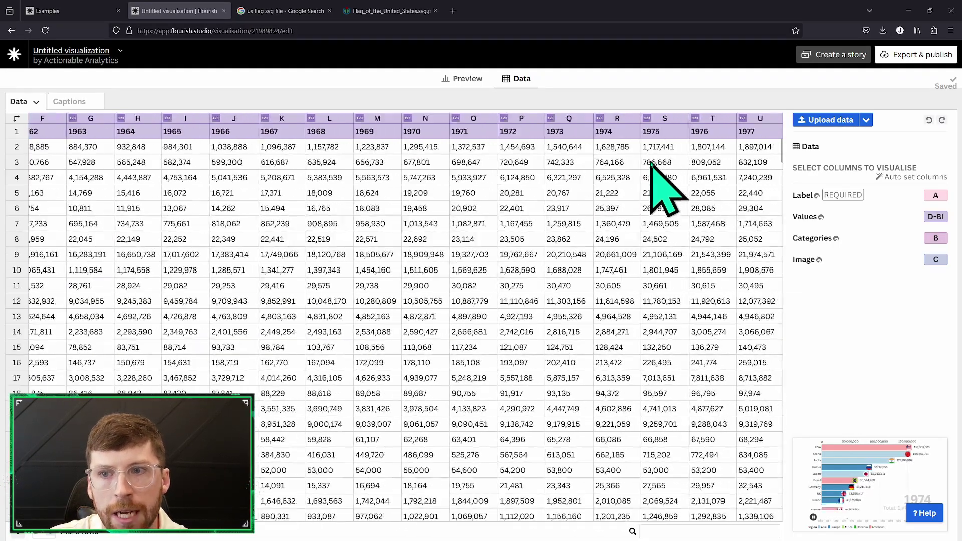
pyautogui.hscroll(10, 651, 169)
pyautogui.hscroll(8, 656, 195)
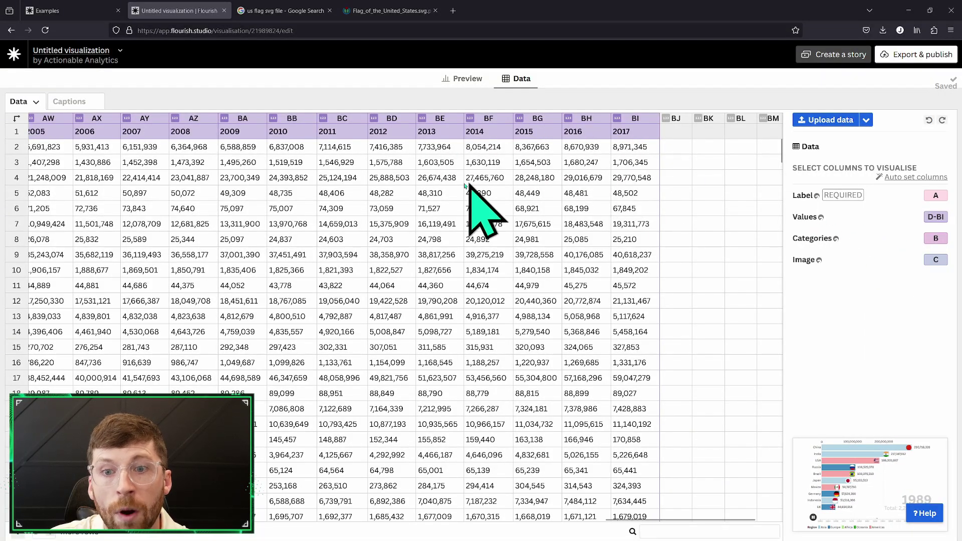
pyautogui.hscroll(-4, 445, 183)
pyautogui.hscroll(-8, 446, 183)
pyautogui.hscroll(-10, 448, 176)
pyautogui.hscroll(-2, 447, 176)
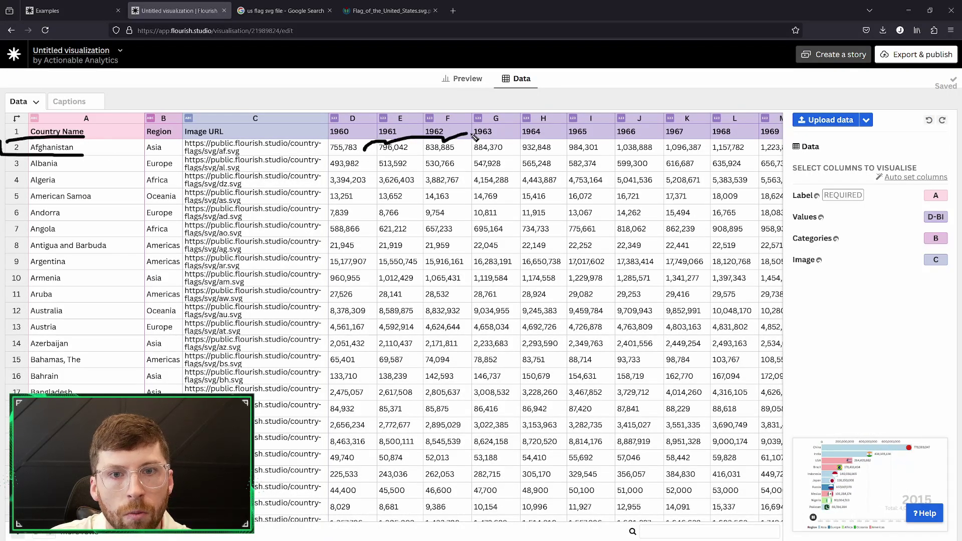
pyautogui.press('Escape')
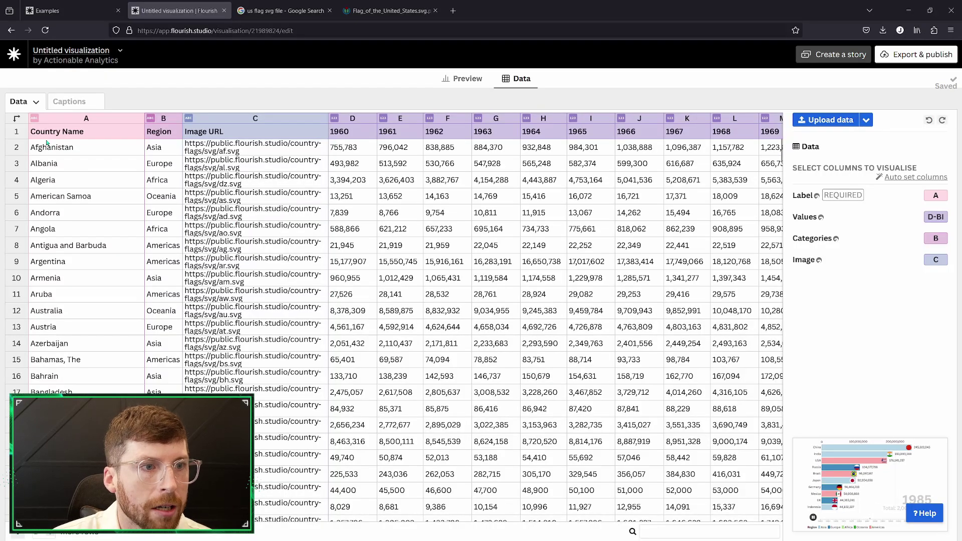
pyautogui.scroll(-2, 50, 150)
pyautogui.scroll(2, 58, 158)
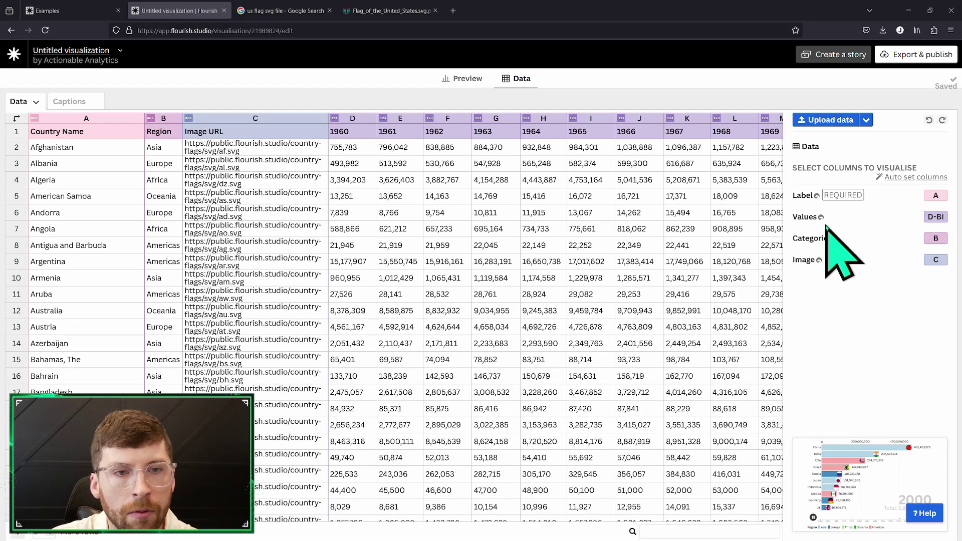
# Step: Load Afghanistan's flag image URL from C2 (country-flags/svg/af.svg) in a new Firefox tab
pyautogui.click(222, 150)
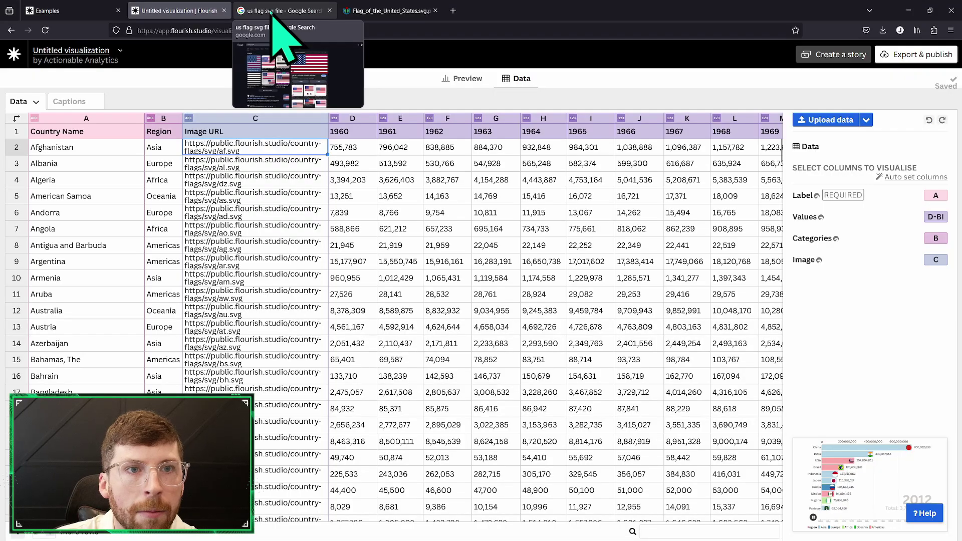
pyautogui.click(453, 11)
pyautogui.write('https://public.flourish.studio/country-flags/svg/af.svg')
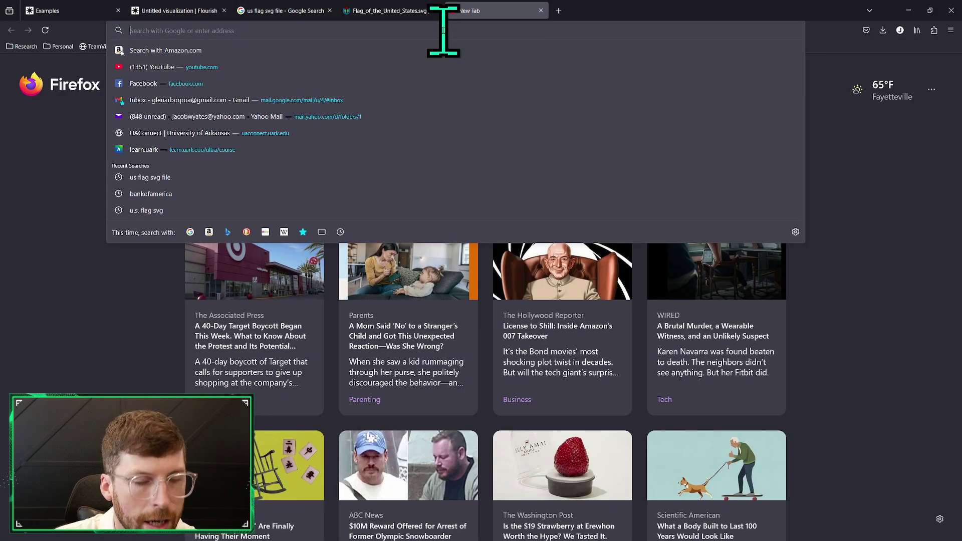
pyautogui.press('Return')
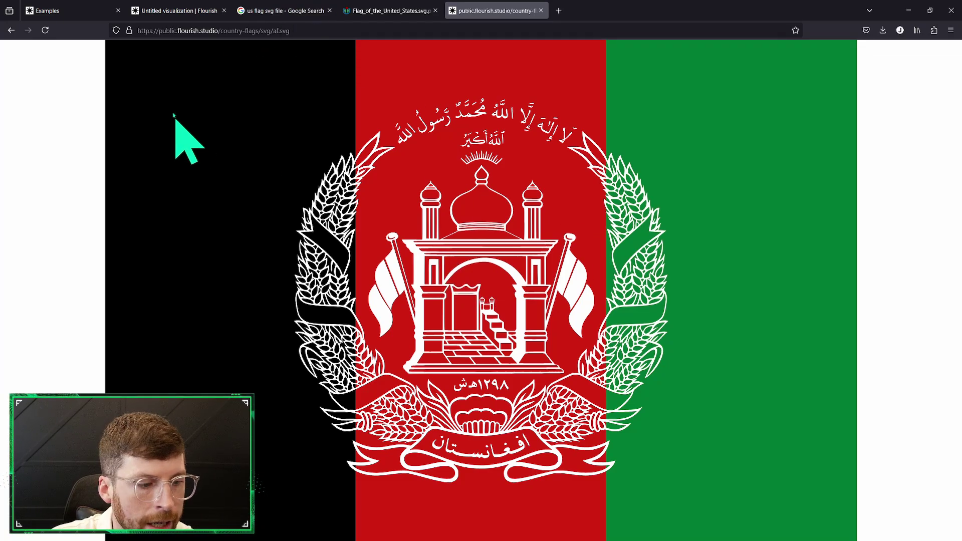
pyautogui.moveTo(103, 45)
pyautogui.mouseDown()
pyautogui.moveTo(884, 42)
pyautogui.moveTo(895, 117)
pyautogui.moveTo(880, 491)
pyautogui.moveTo(553, 516)
pyautogui.moveTo(91, 76)
pyautogui.mouseUp()
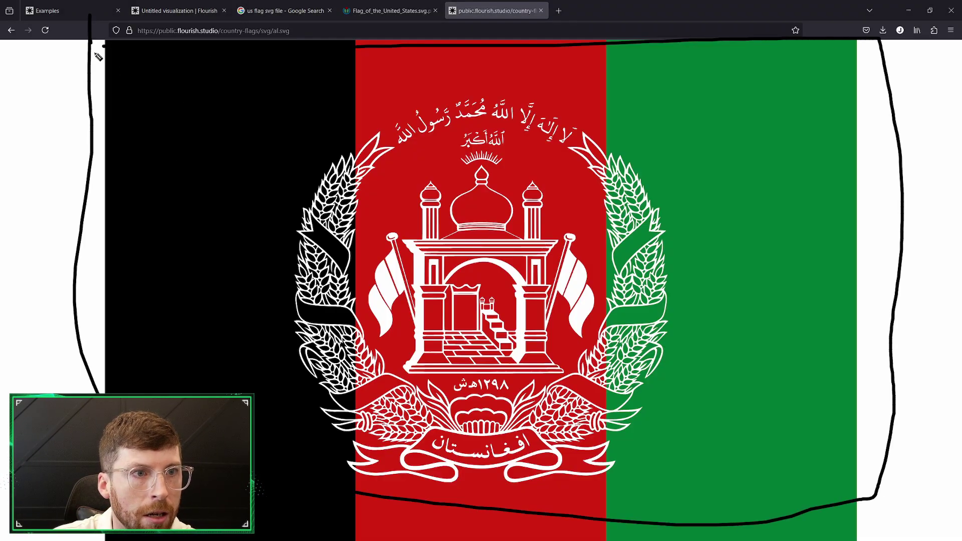
pyautogui.press('Escape')
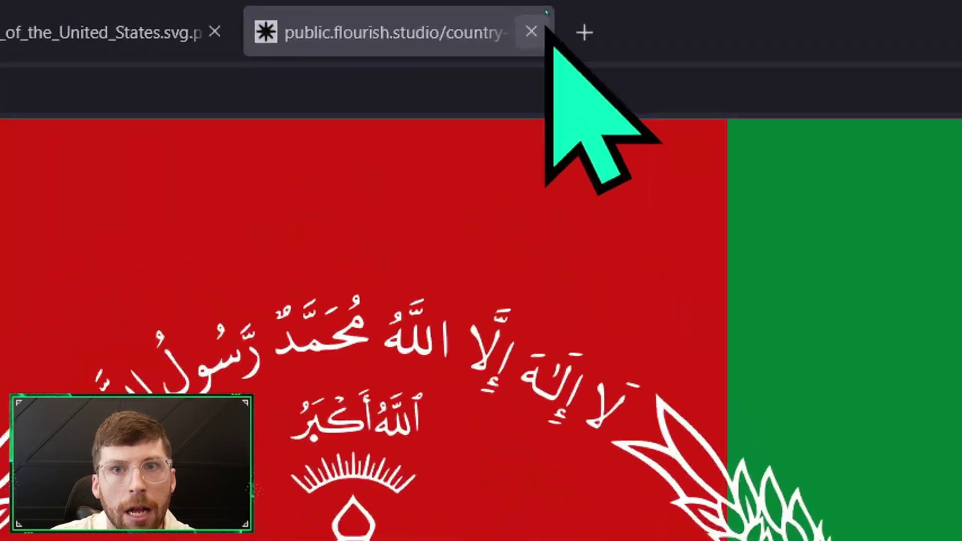
# Step: Close the flag tab and show the Captions sheet in Flourish
pyautogui.click(540, 11)
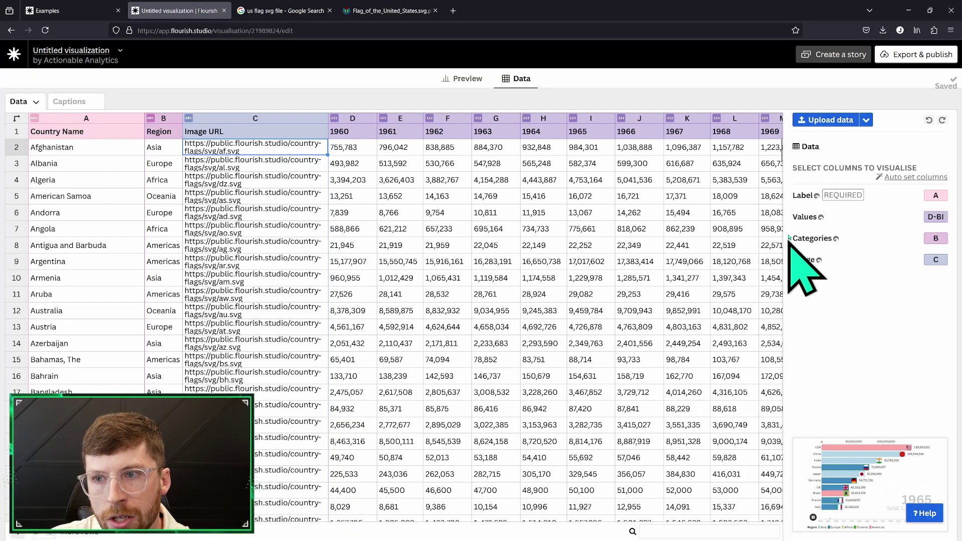
pyautogui.click(80, 103)
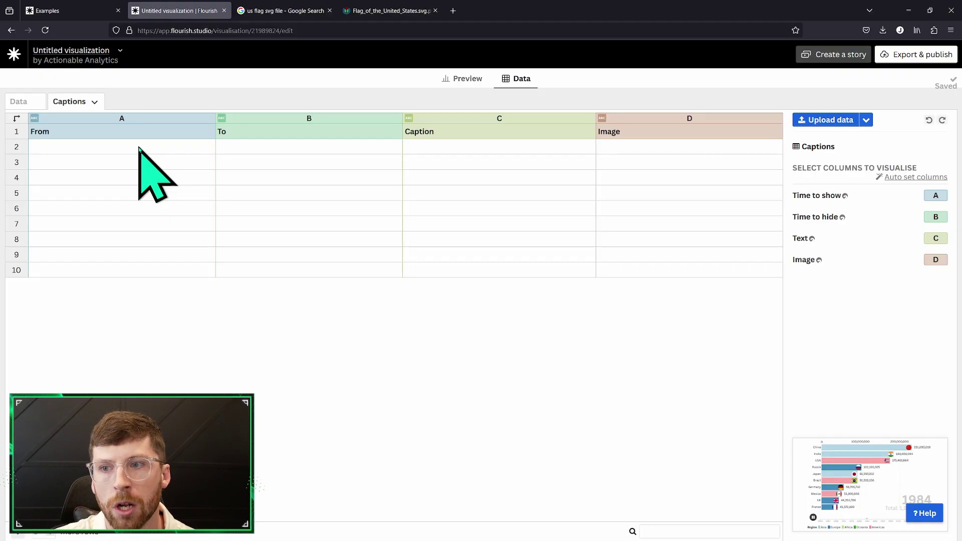
# Step: Fill the first caption row: From 1967, To 1971, caption 'The sixties are ending!'
pyautogui.click(140, 147)
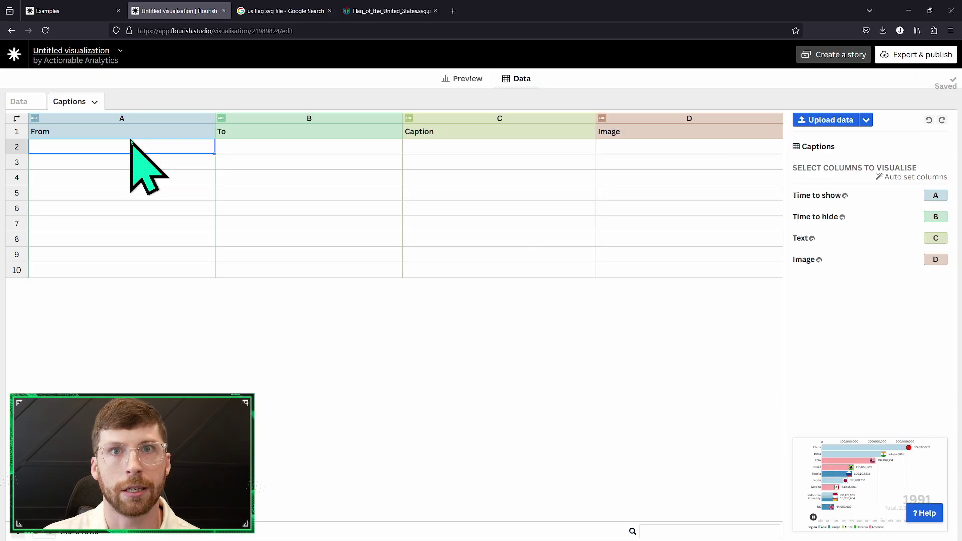
pyautogui.write('1')
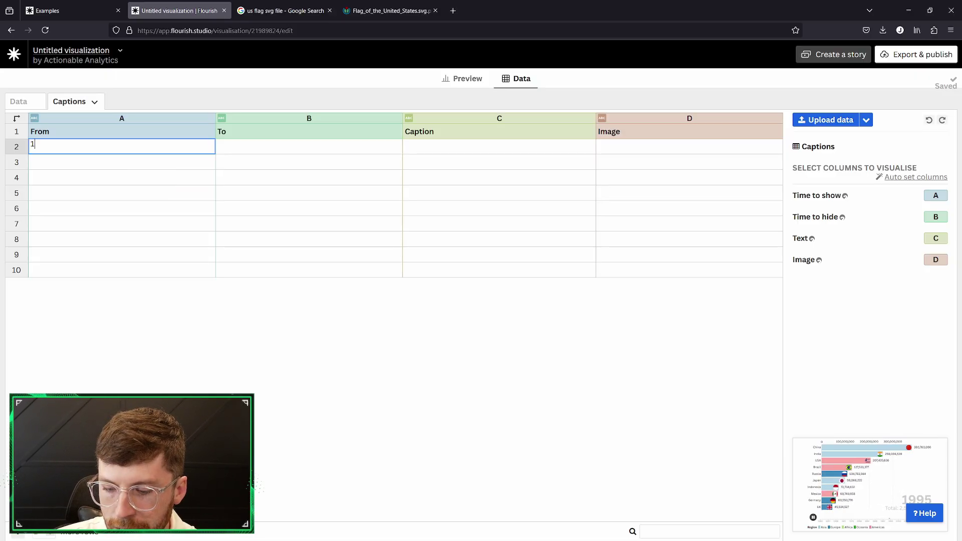
pyautogui.write('967')
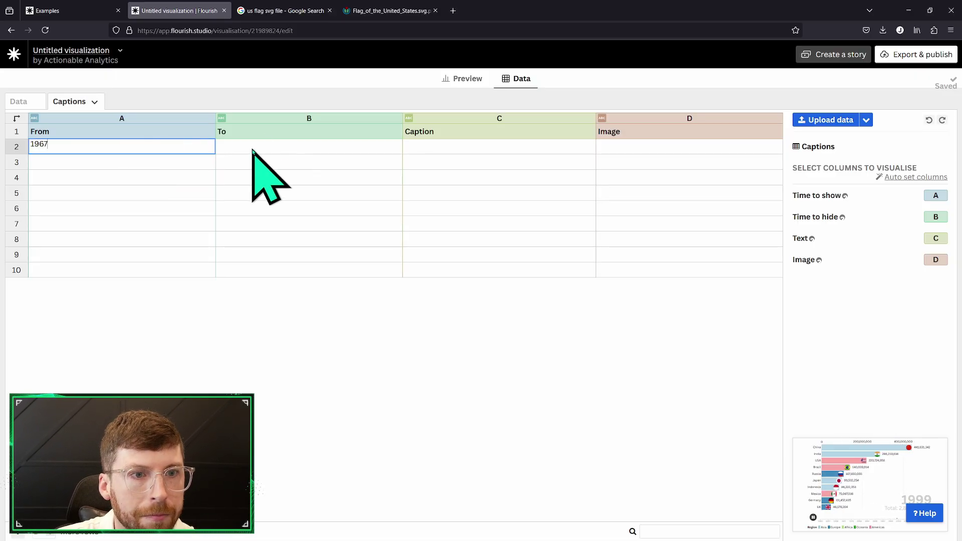
pyautogui.click(255, 147)
pyautogui.write('1971')
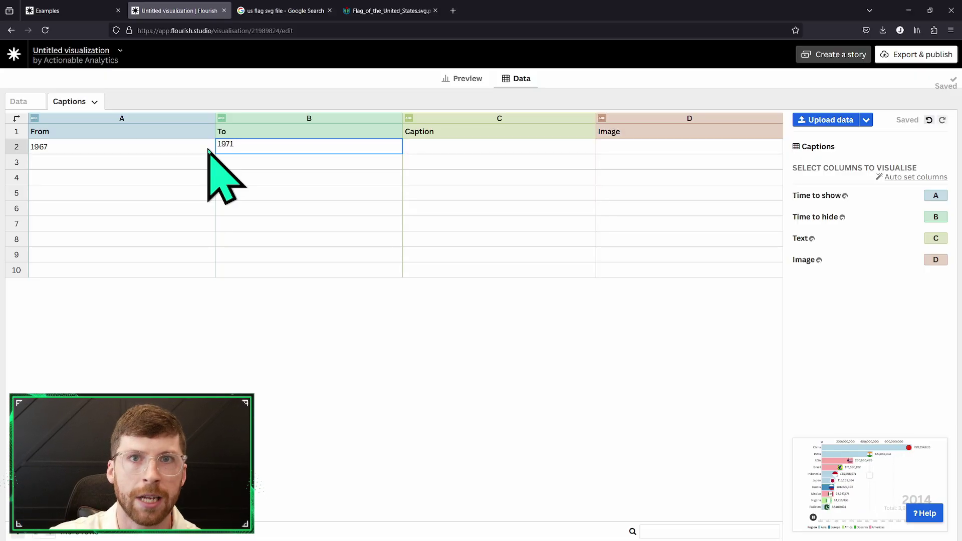
pyautogui.click(432, 148)
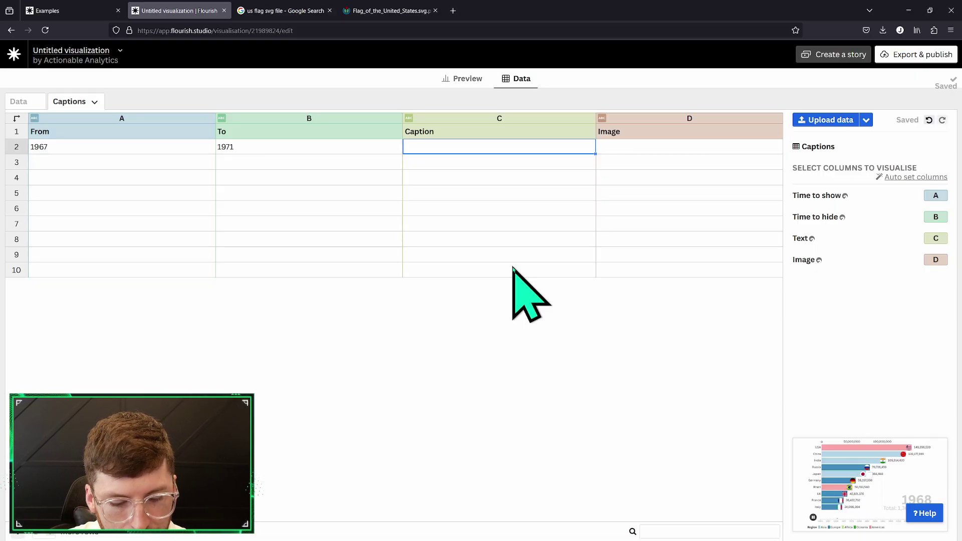
pyautogui.write('The sixities are ending!')
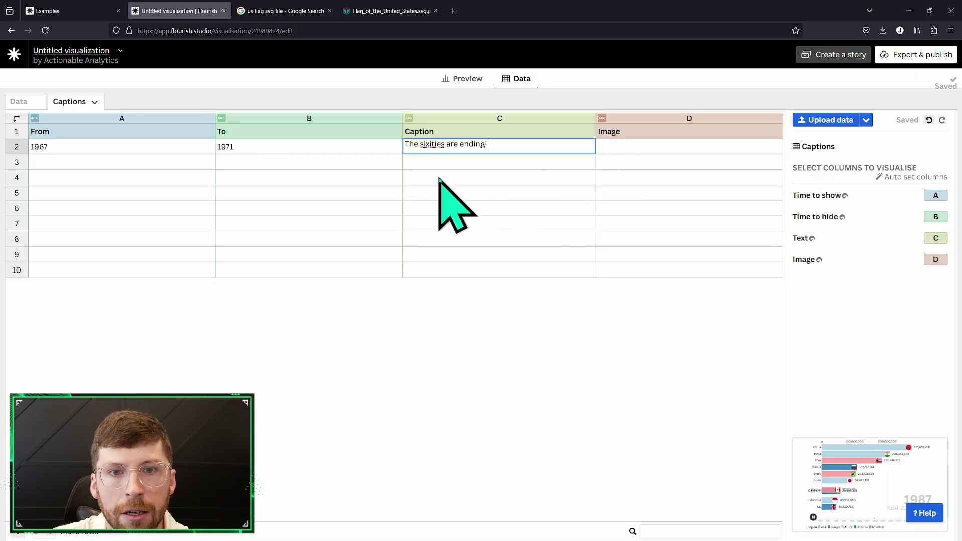
pyautogui.click(430, 145)
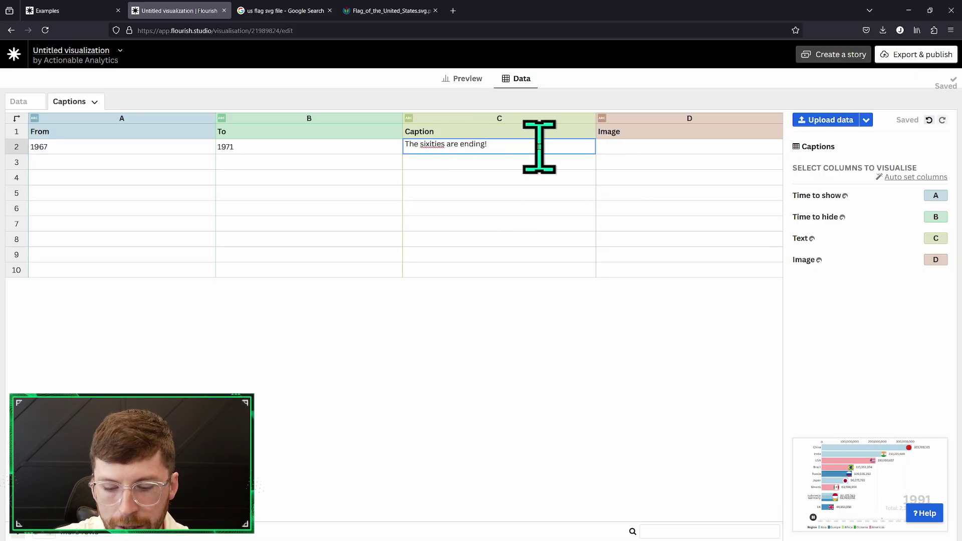
# Step: Copy the Wikimedia US flag image link from Firefox and paste it into caption cell D2
pyautogui.click(641, 148)
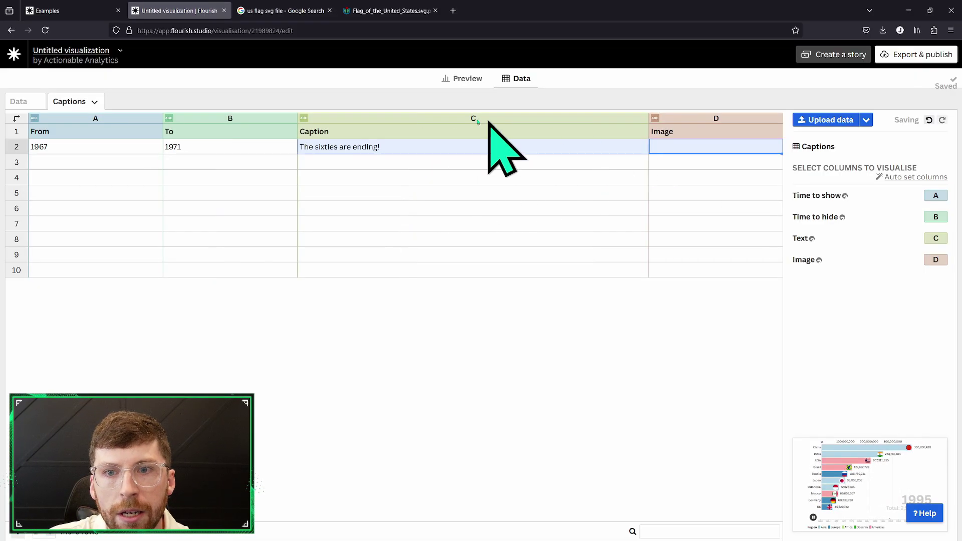
pyautogui.click(281, 11)
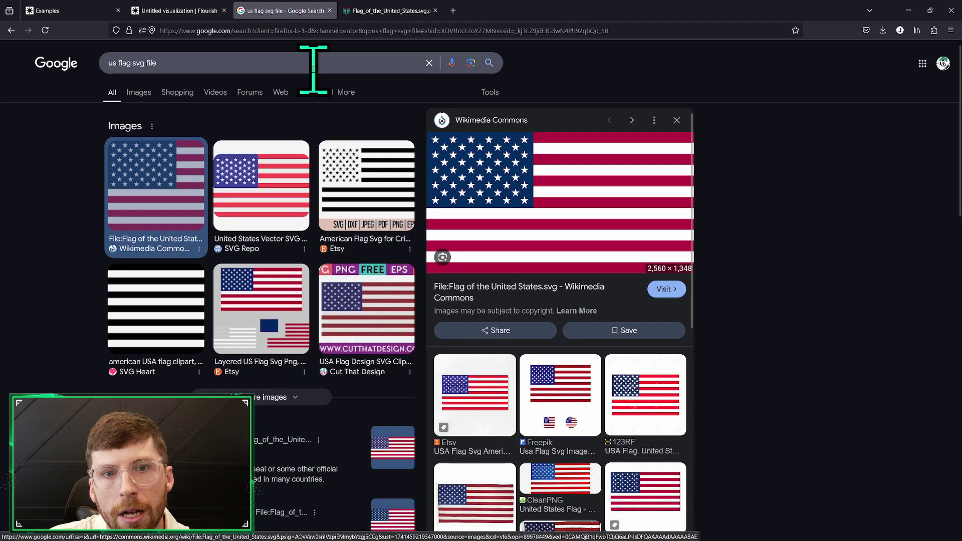
pyautogui.click(382, 12)
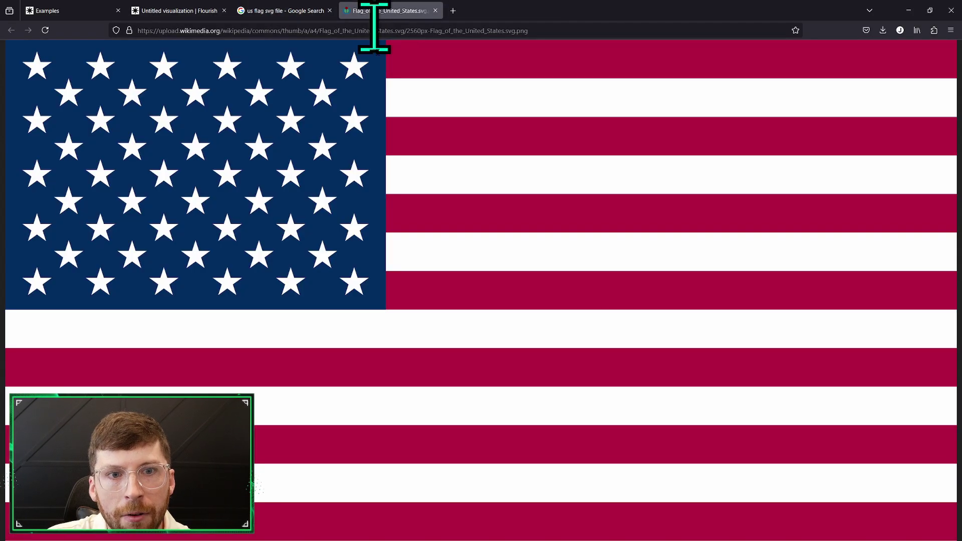
pyautogui.rightClick(447, 123)
pyautogui.click(501, 165)
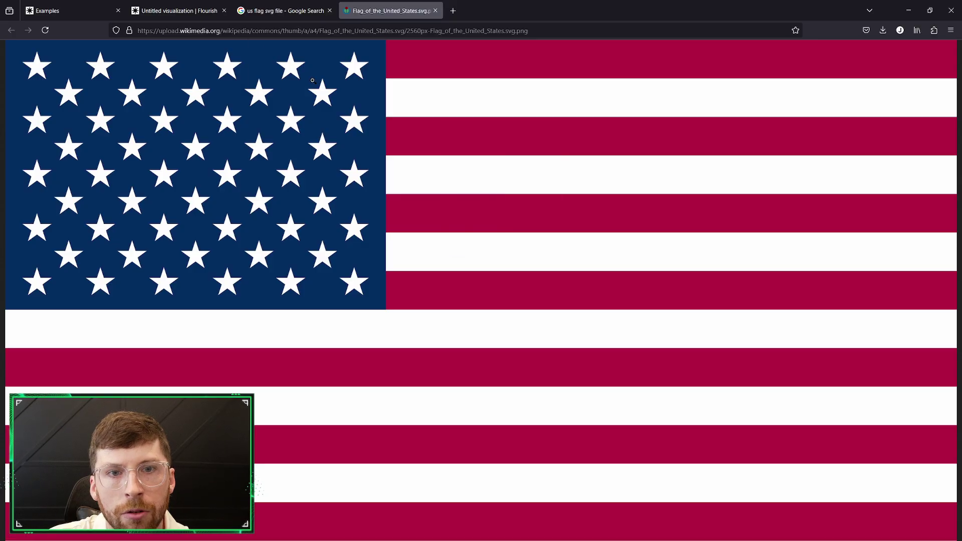
pyautogui.click(150, 11)
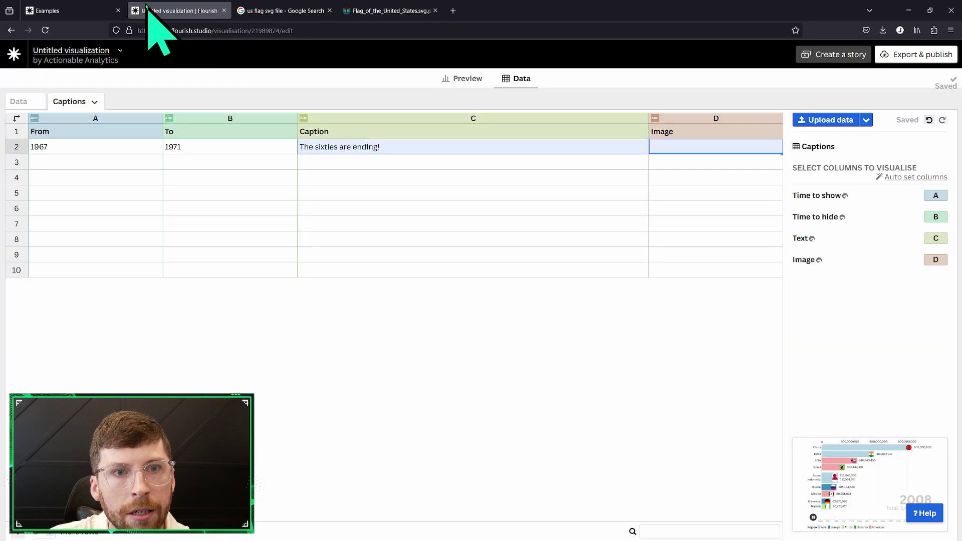
pyautogui.doubleClick(669, 146)
pyautogui.hotkey('ctrl', 'v')
pyautogui.click(571, 208)
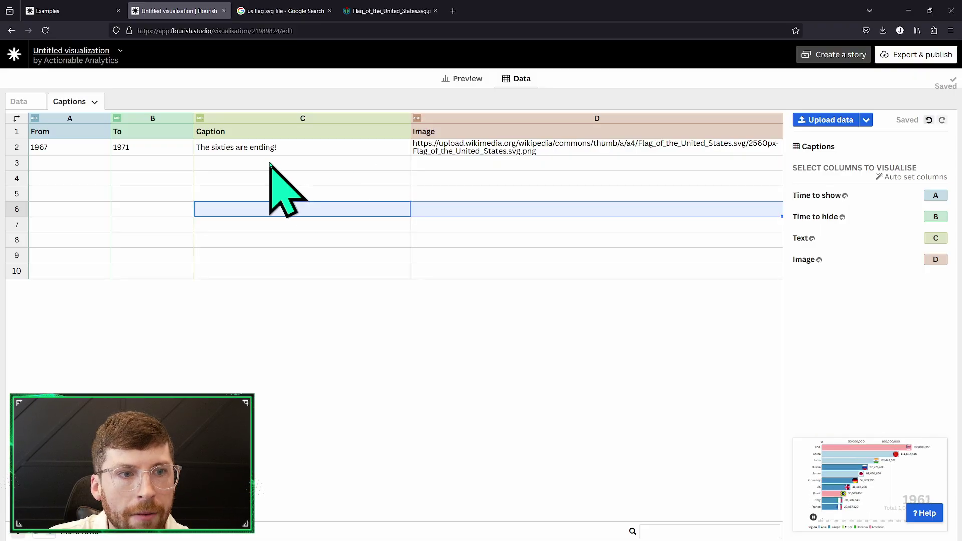
pyautogui.click(465, 79)
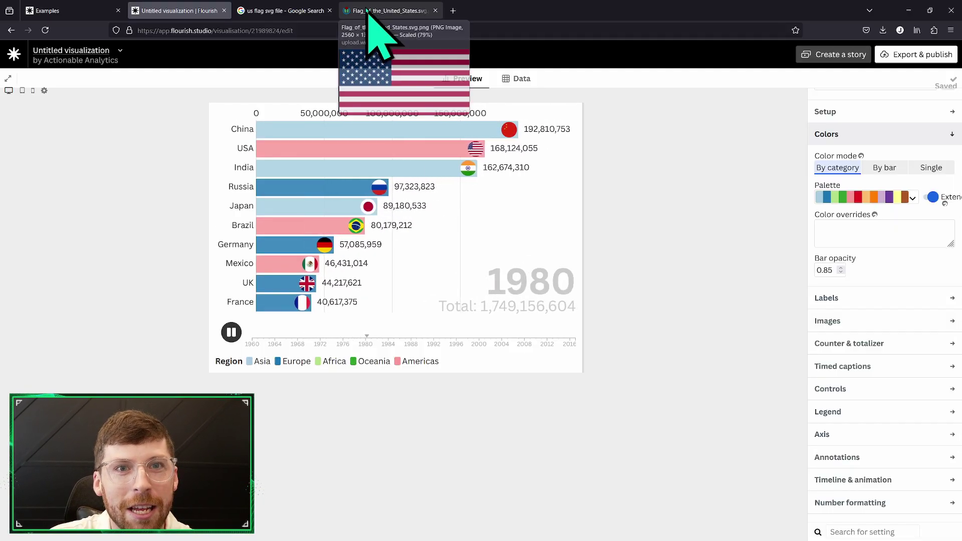
pyautogui.click(516, 79)
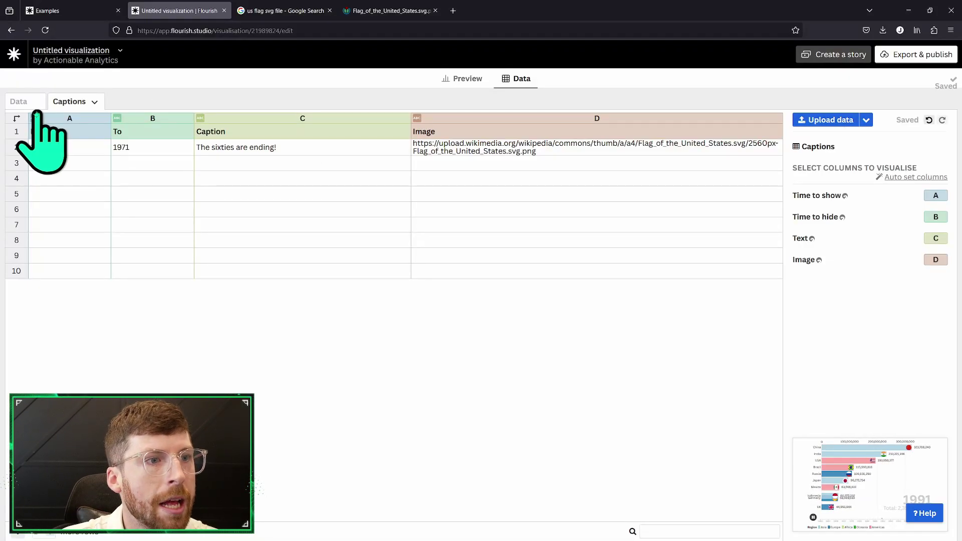
# Step: Go from the Data sheet back to the chart preview and expand the Controls settings section
pyautogui.click(24, 101)
pyautogui.click(466, 79)
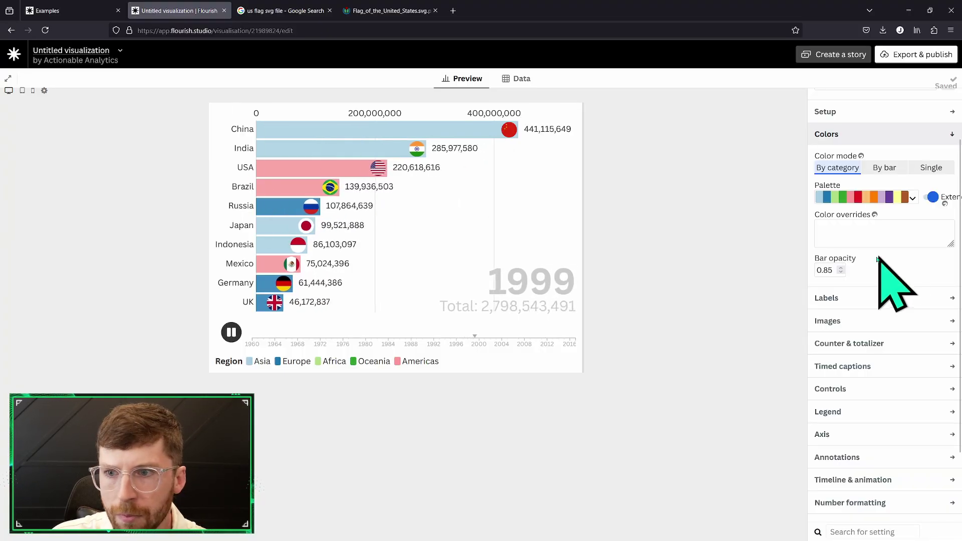
pyautogui.scroll(-2, 875, 258)
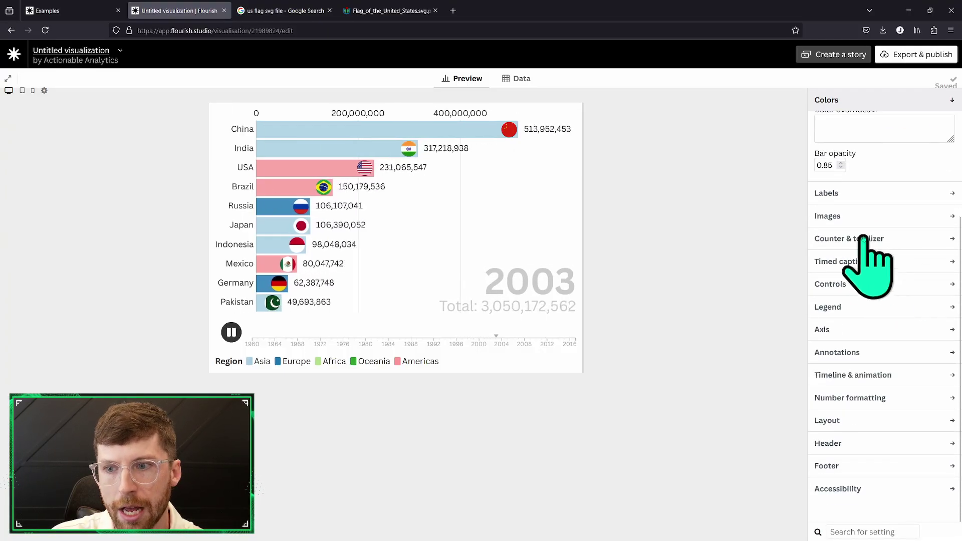
pyautogui.click(852, 283)
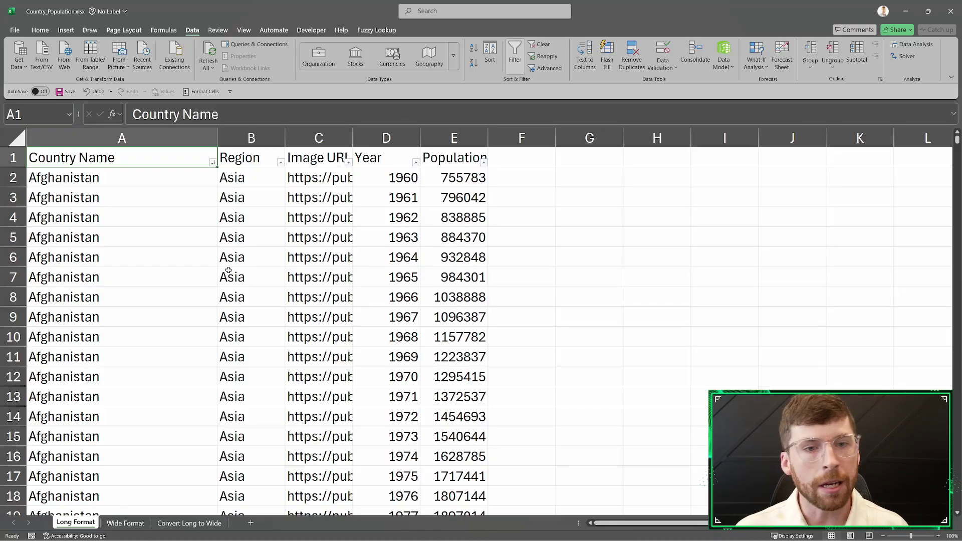
pyautogui.scroll(-20, 368, 278)
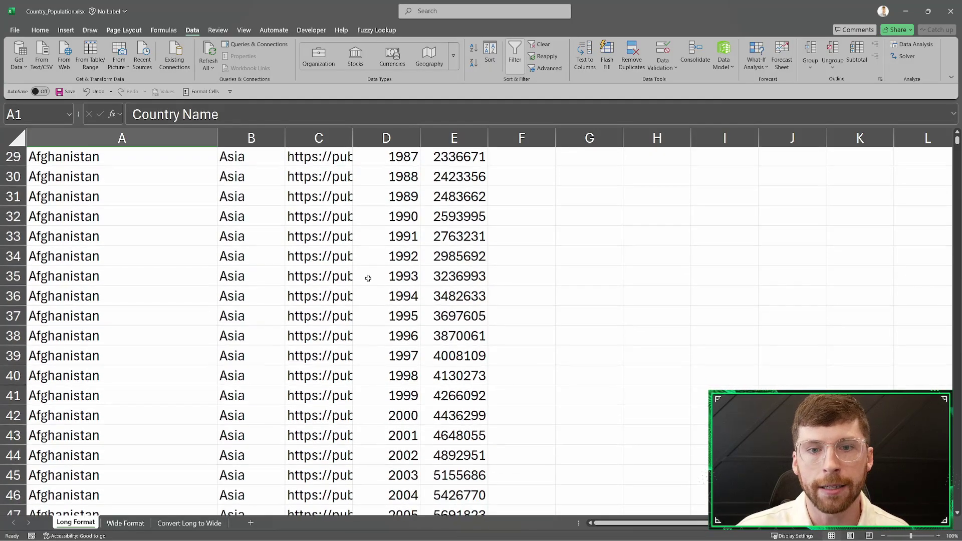
pyautogui.scroll(20, 368, 278)
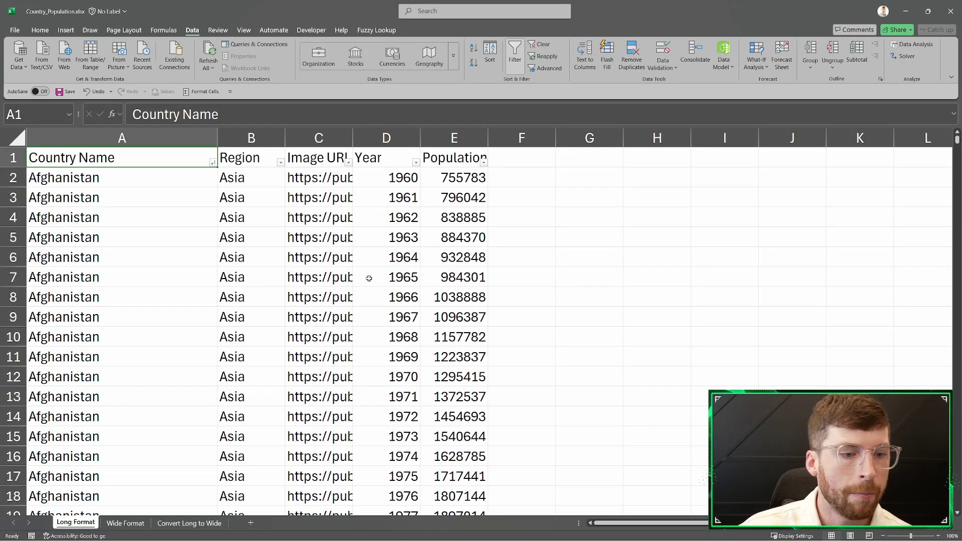
pyautogui.click(127, 523)
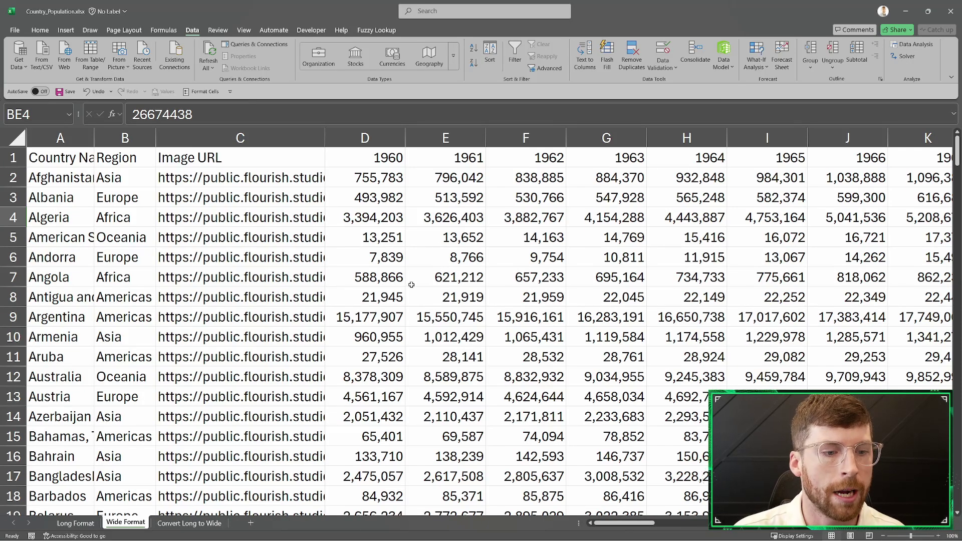
pyautogui.click(75, 523)
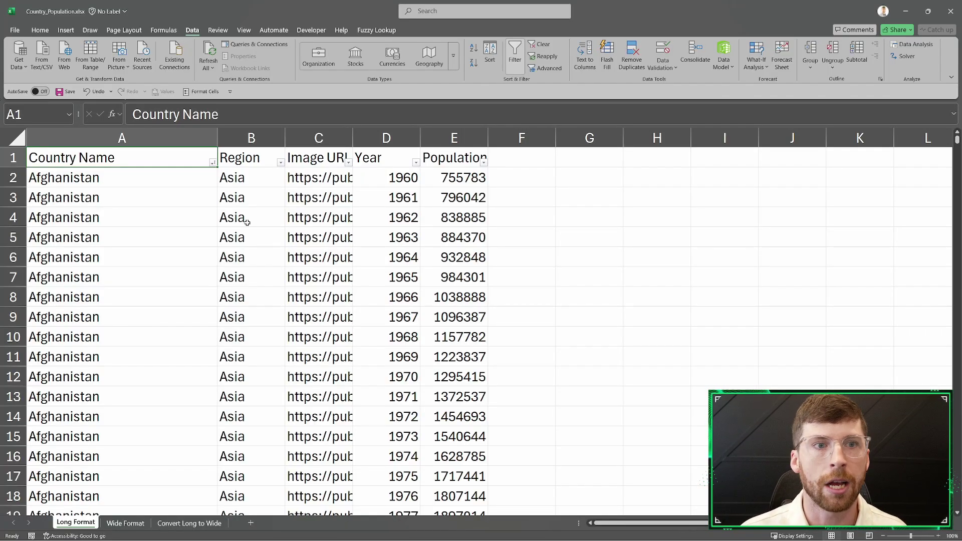
# Step: On the Convert Long to Wide sheet, select the whole country population table from A1 and view the Insert commands
pyautogui.click(191, 523)
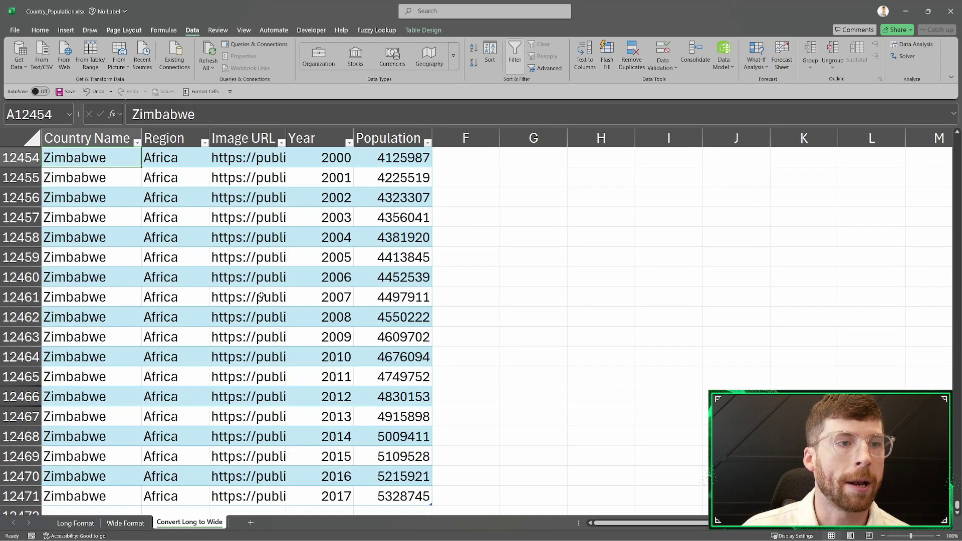
pyautogui.scroll(5, 260, 295)
pyautogui.click(93, 265)
pyautogui.hotkey('ctrl', 'Home')
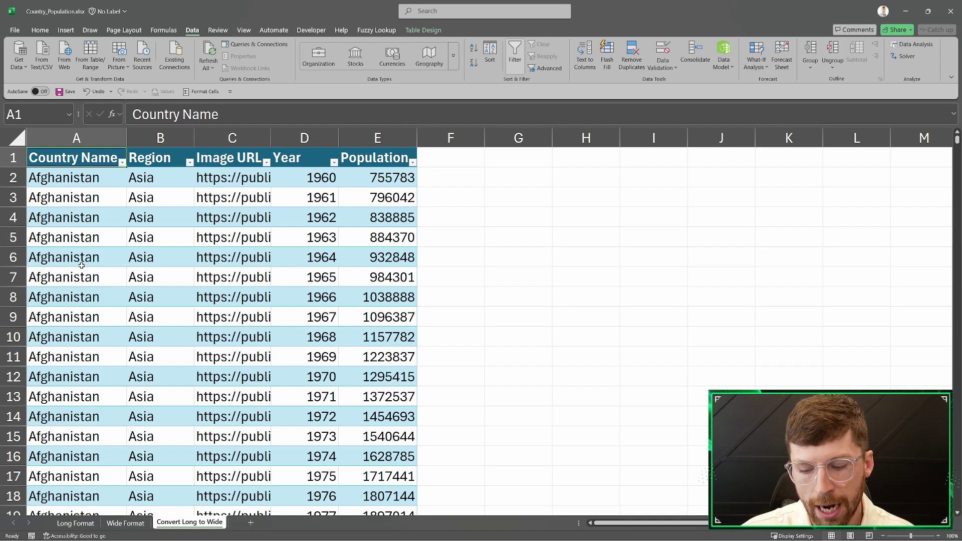
pyautogui.hotkey('ctrl', 'shift', 'Right')
pyautogui.hotkey('ctrl', 'shift', 'Down')
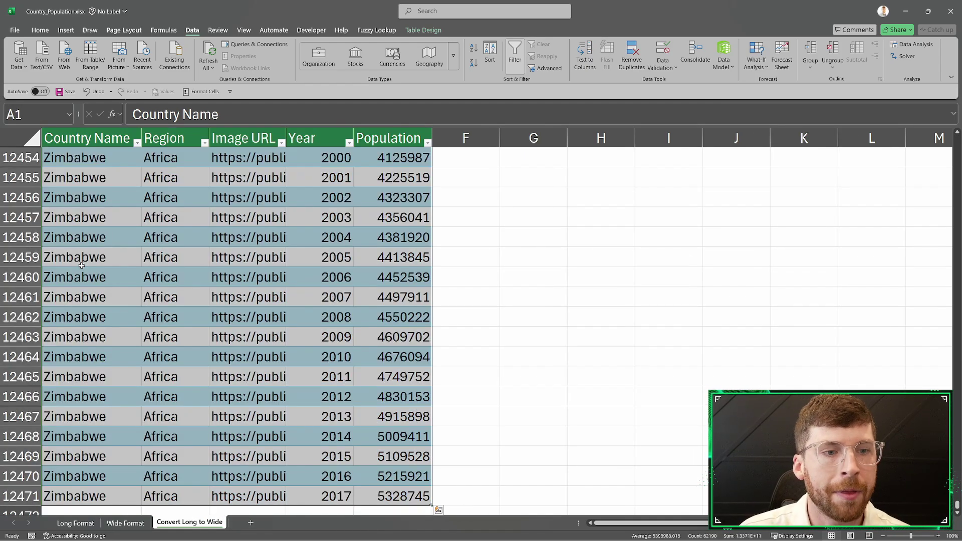
pyautogui.click(65, 30)
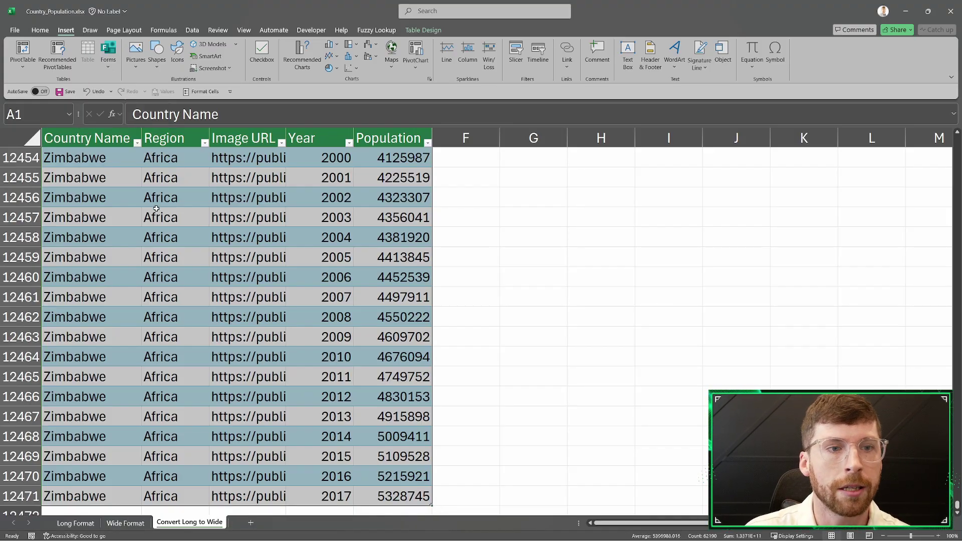
pyautogui.click(157, 182)
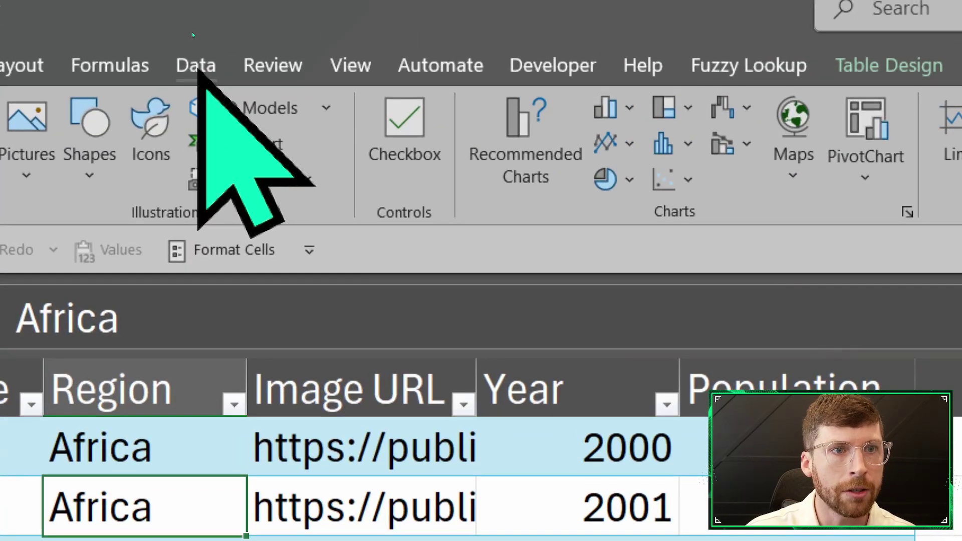
# Step: Load the population table into the Power Query Editor as query Table1 (2) via From Table/Range
pyautogui.click(191, 31)
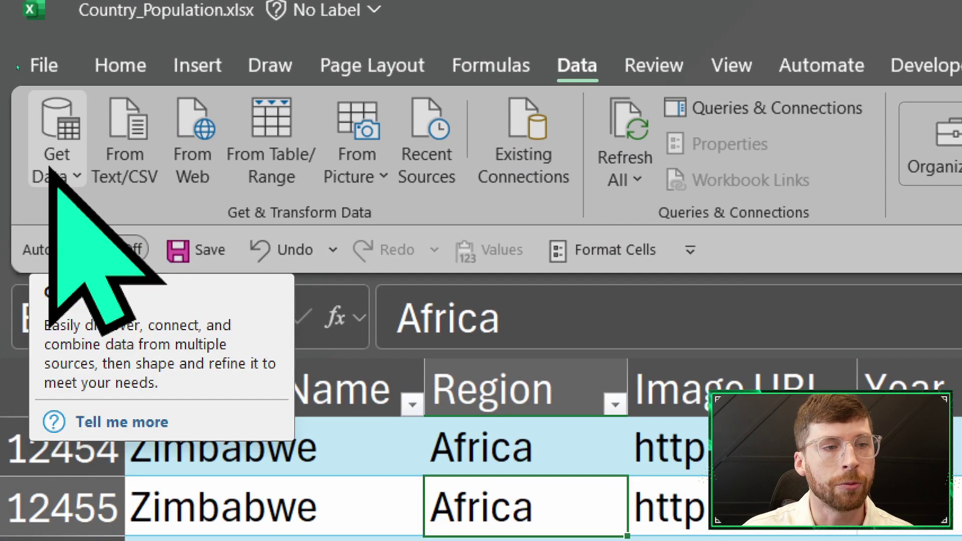
pyautogui.click(52, 165)
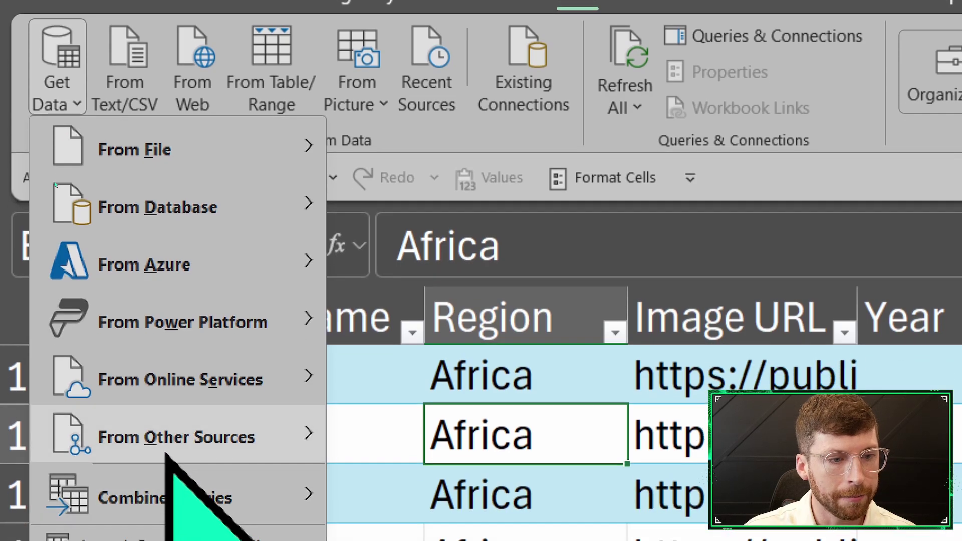
pyautogui.moveTo(182, 505)
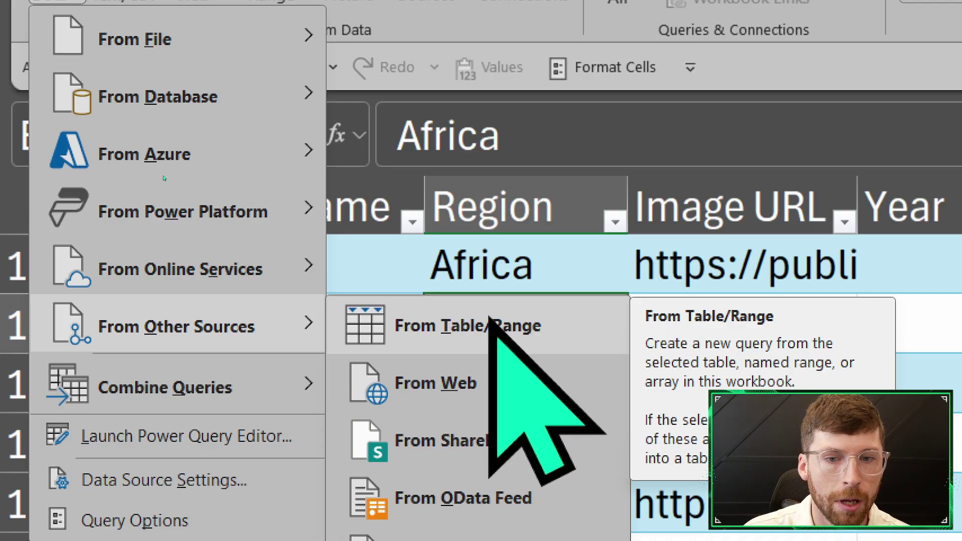
pyautogui.click(485, 332)
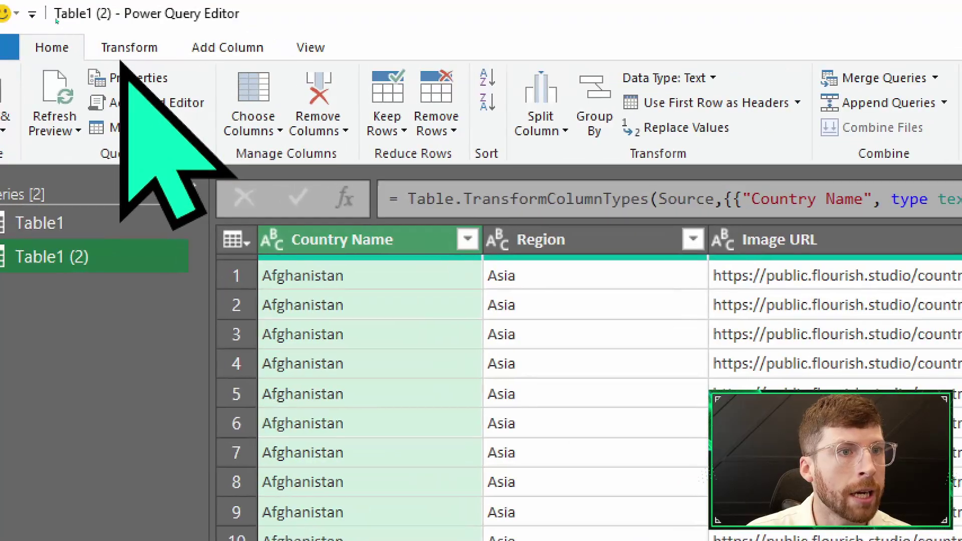
# Step: Select the Year column and open its Pivot Column settings
pyautogui.click(150, 50)
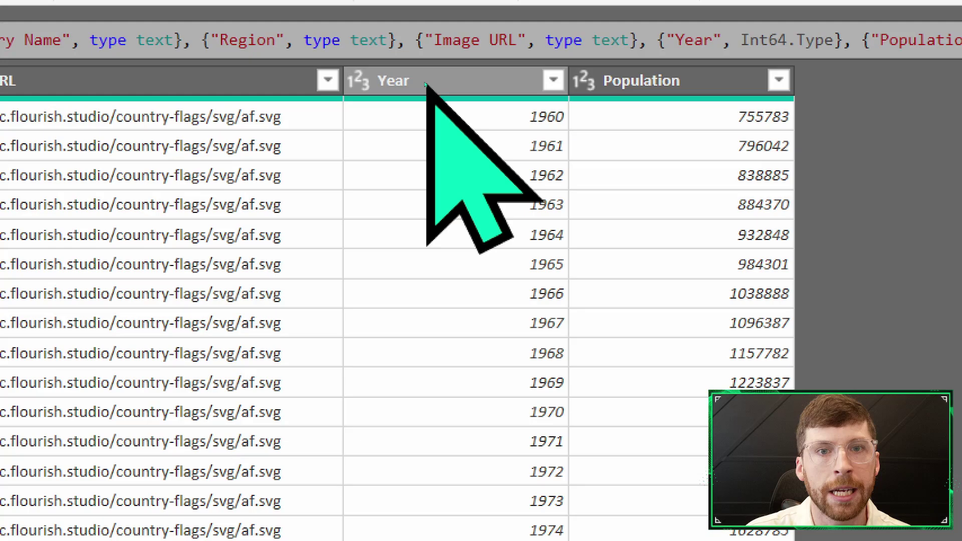
pyautogui.click(423, 81)
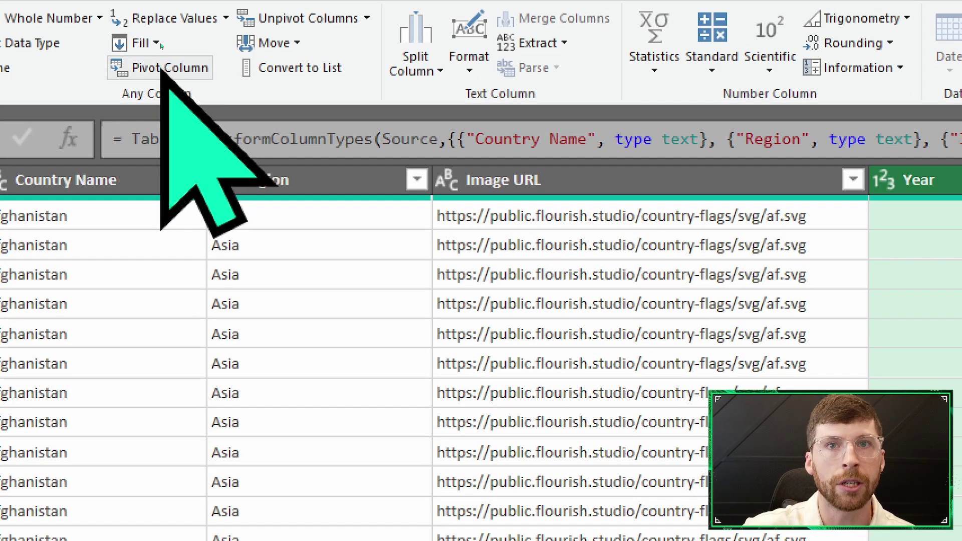
pyautogui.click(165, 67)
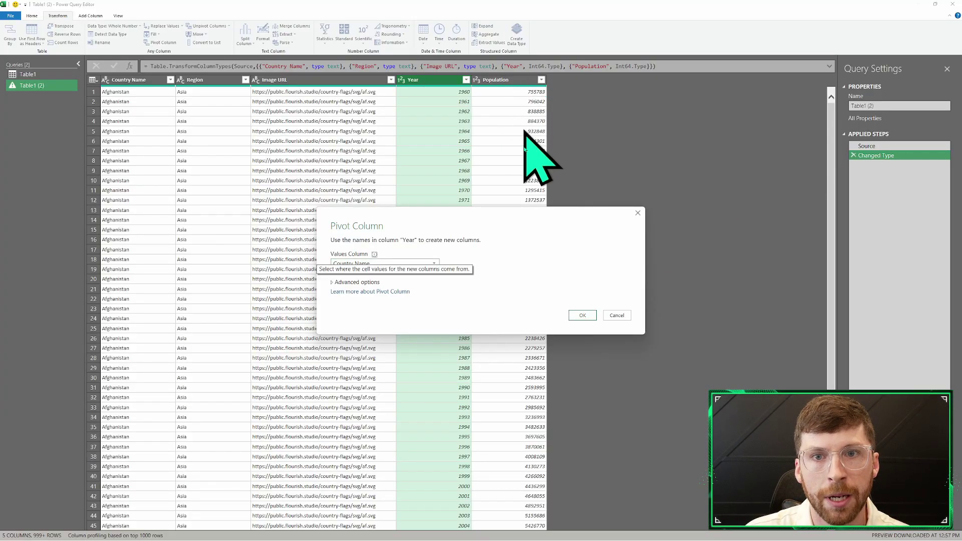
# Step: Pivot Year with Population as the values column, giving one column per year from 1960
pyautogui.click(434, 263)
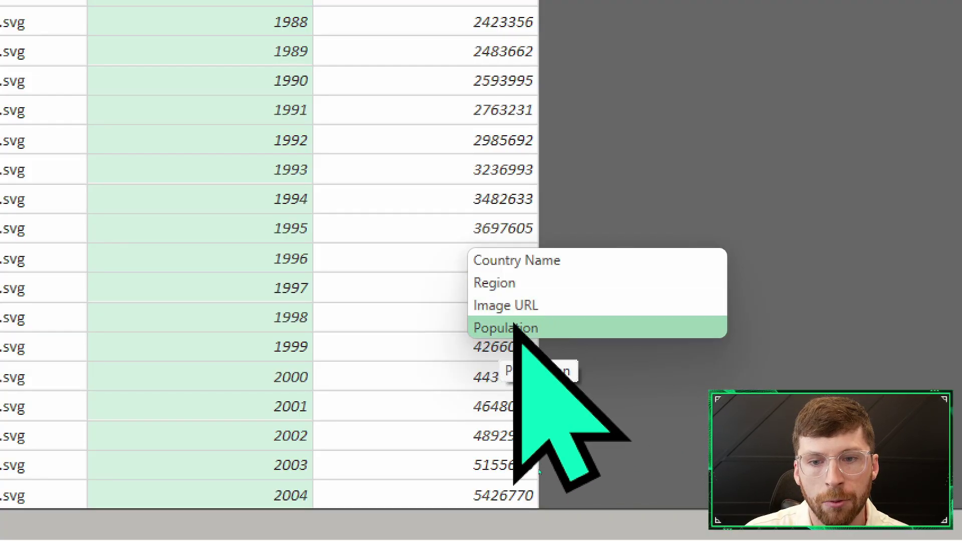
pyautogui.click(494, 331)
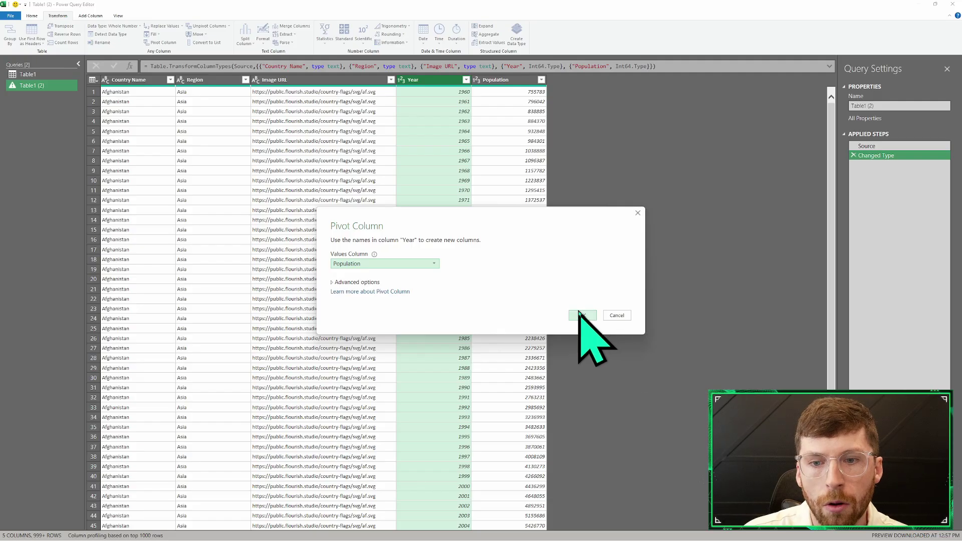
pyautogui.click(582, 315)
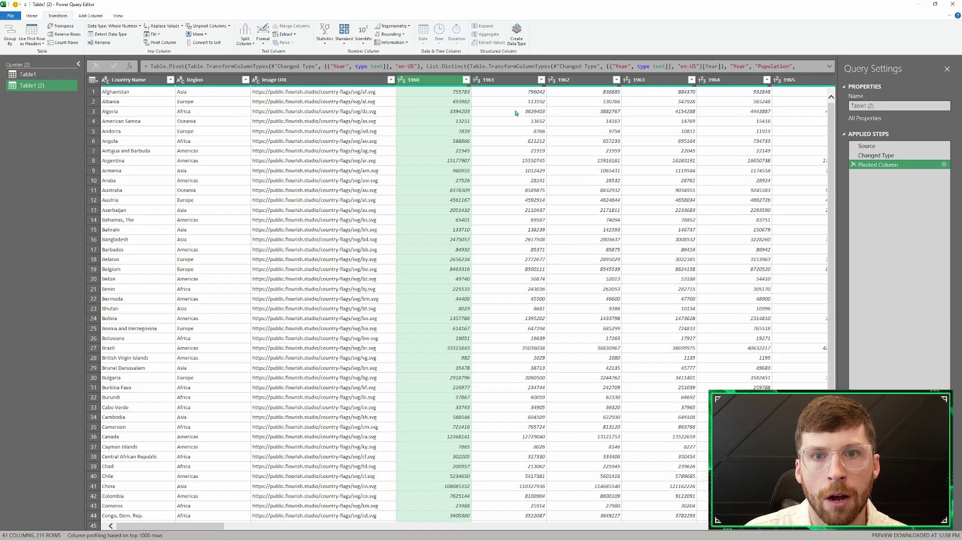
pyautogui.hscroll(20, 516, 109)
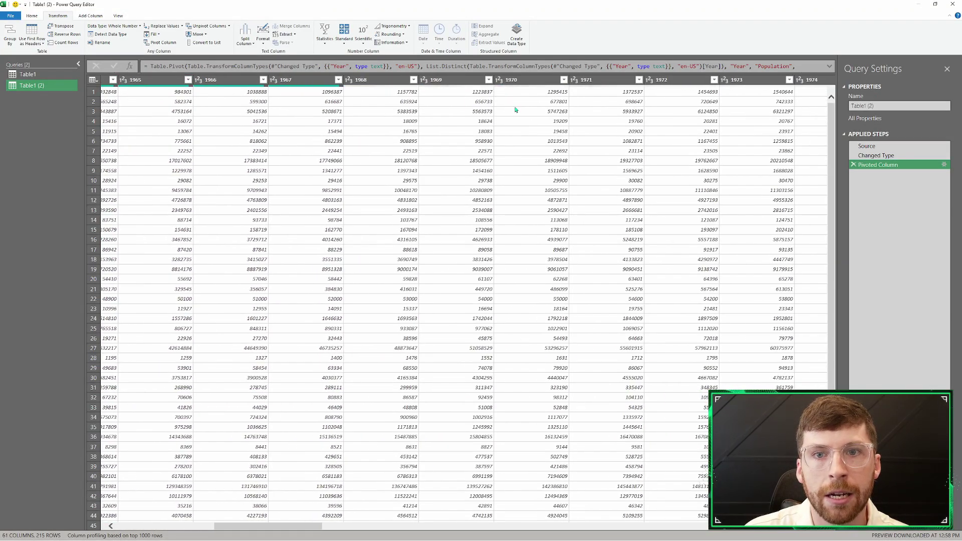
pyautogui.hscroll(-20, 516, 109)
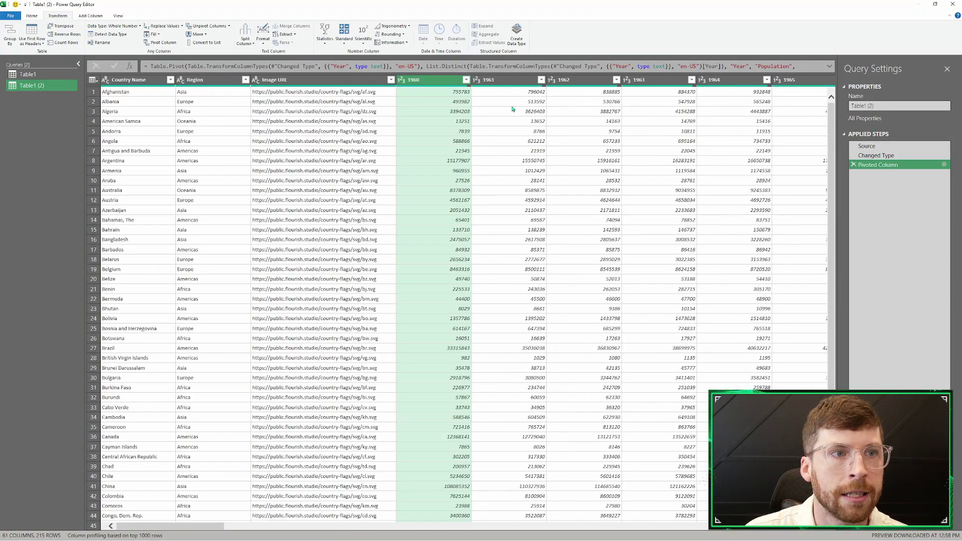
pyautogui.click(32, 15)
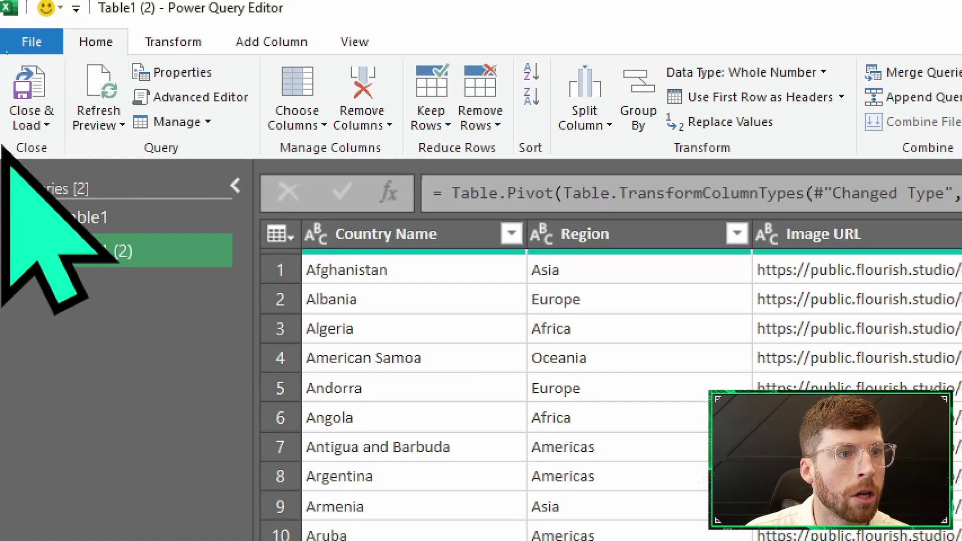
# Step: Close & Load the pivoted query into the Country_Population.xlsx workbook
pyautogui.click(23, 83)
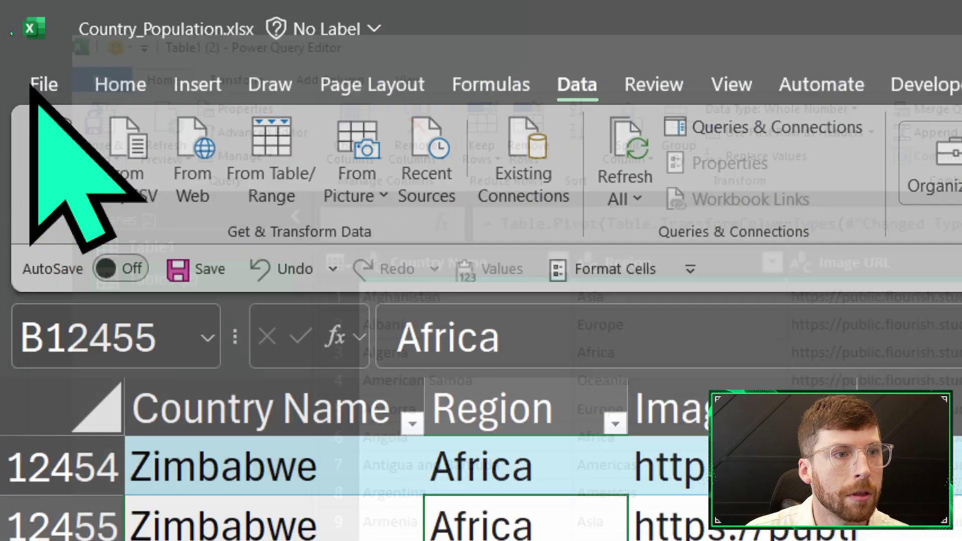